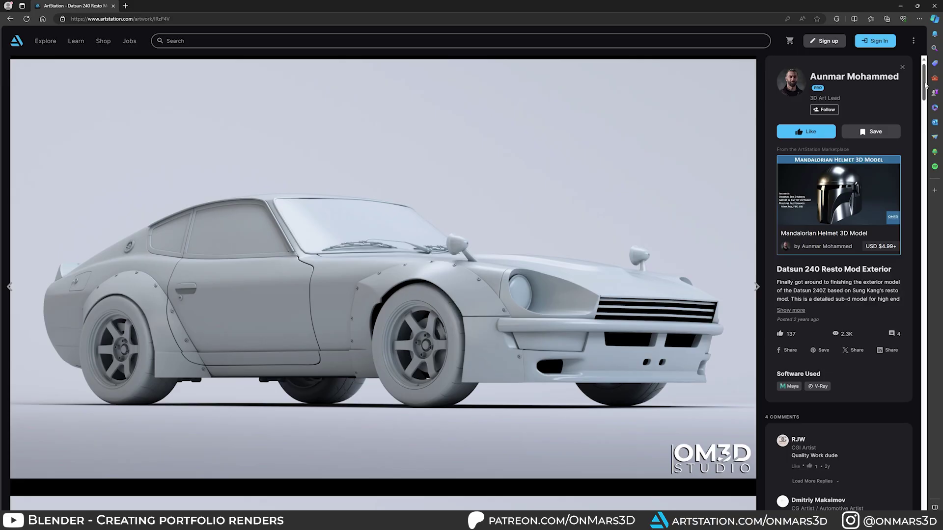
- Look through the Datsun 240 Resto Mod Exterior renders on the ArtStation page
scroll(928, 94, "down", 3)
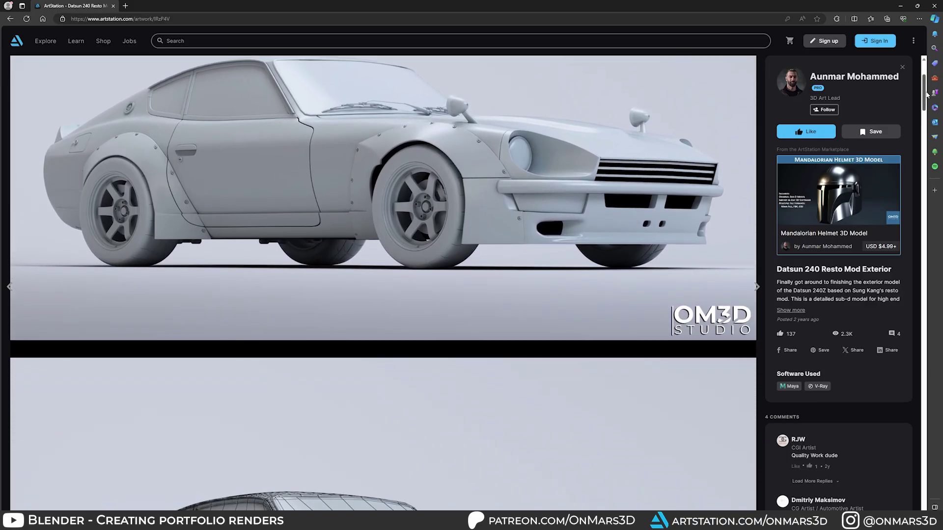
left_click_drag(927, 95, 933, 150)
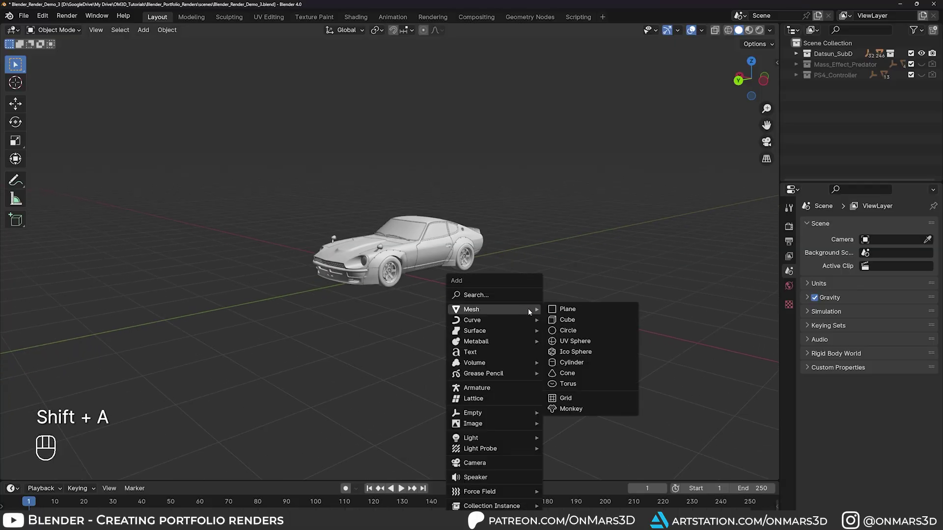
- In Blender, add a plane under the car and scale it uniformly by 10 as a studio floor
left_click(565, 305)
key("s")
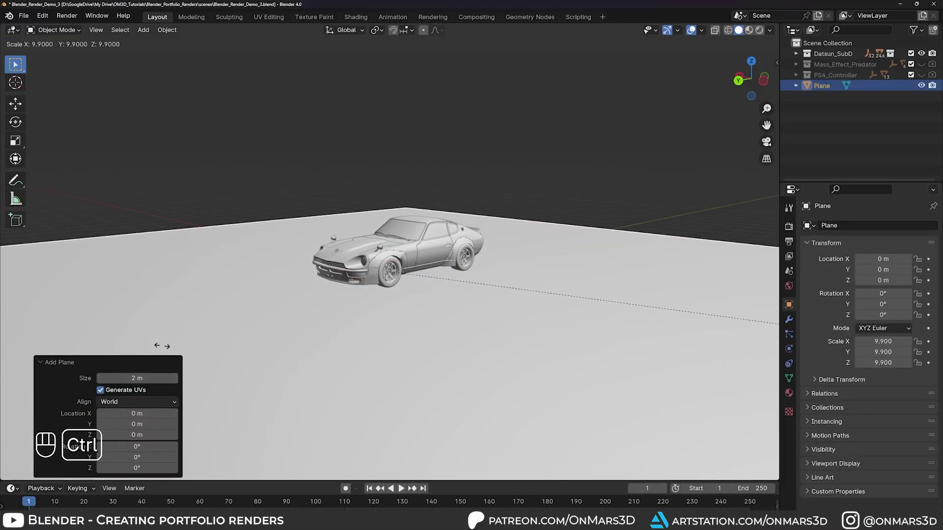
left_click(168, 347)
- Extrude the two edges of the floor plane behind the car upward along Z by 10 to form walls
scroll(197, 334, "down", 3)
middle_click_drag(221, 304, 223, 324)
key("Tab")
left_click(341, 156)
scroll(373, 162, "down", 1)
left_click(464, 169, "shift")
type("ez")
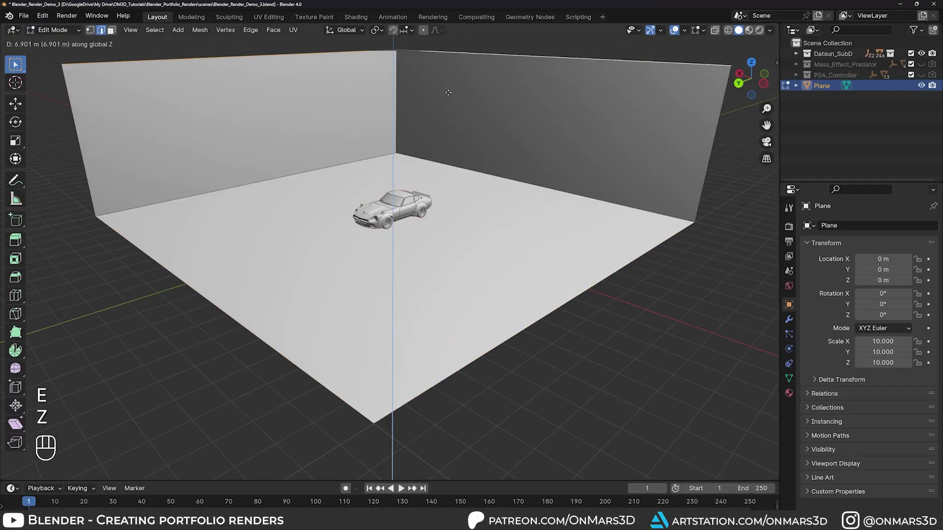
type("10")
key("Return")
- Bevel the vertical corner edge where the two walls meet into a wide, multi-segment curve
scroll(454, 148, "down", 2)
middle_click_drag(457, 164, 464, 216, "shift")
scroll(442, 206, "up", 1)
left_click(409, 182)
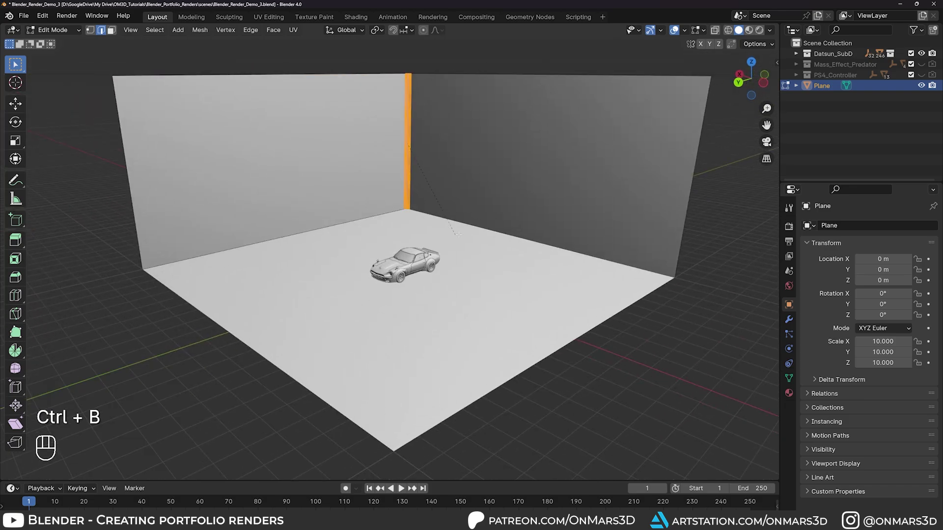
left_click(582, 254)
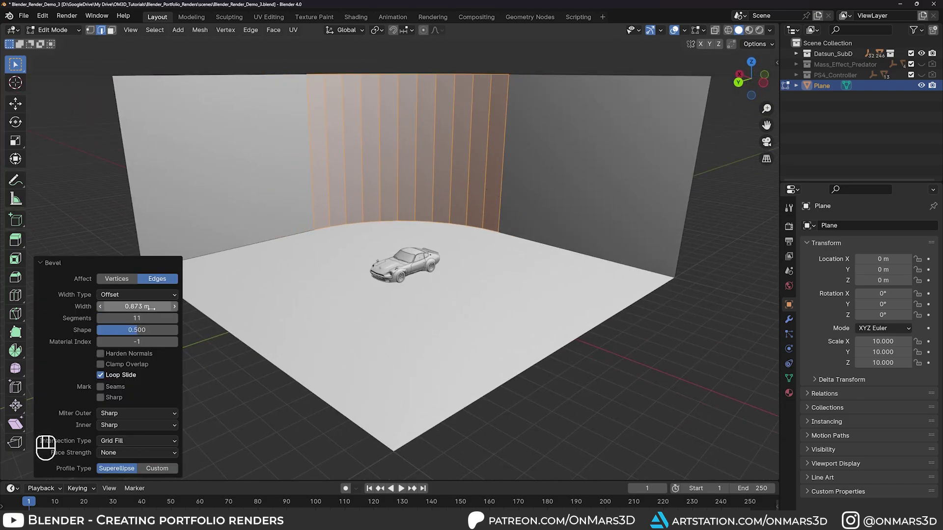
- Bevel the edge loop between the floor and the walls with a width of 0.5 and 16 segments
middle_click_drag(501, 186, 496, 196)
key("2")
left_click(567, 229, "alt")
middle_click_drag(553, 232, 557, 232)
scroll(557, 232, "up", 1)
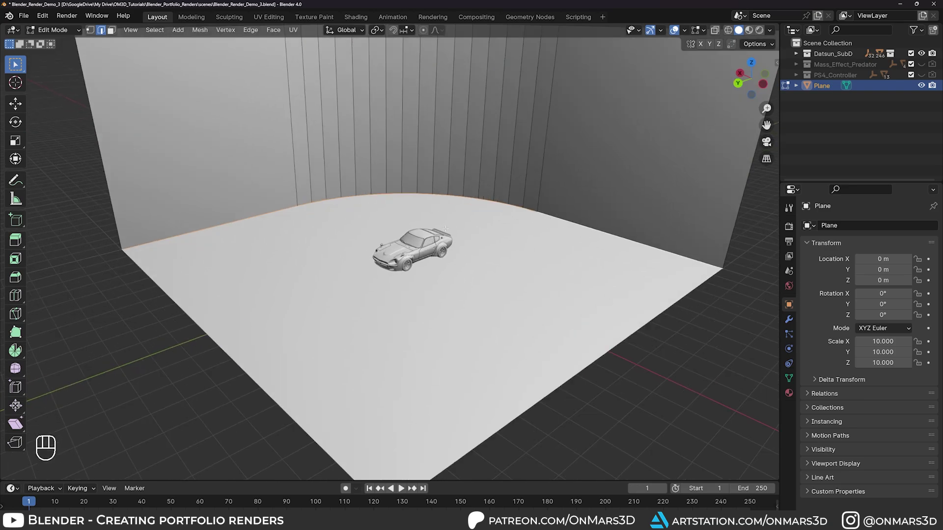
key("ctrl+b")
left_click(567, 236)
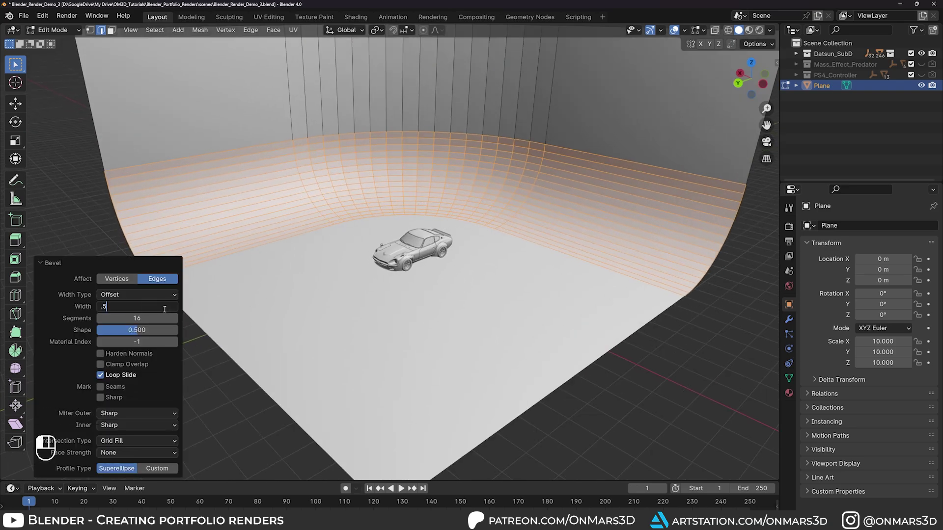
key("Return")
mouse_move(509, 261)
middle_mouse_down()
mouse_move(533, 246)
mouse_move(509, 244)
middle_mouse_up()
left_click(615, 421)
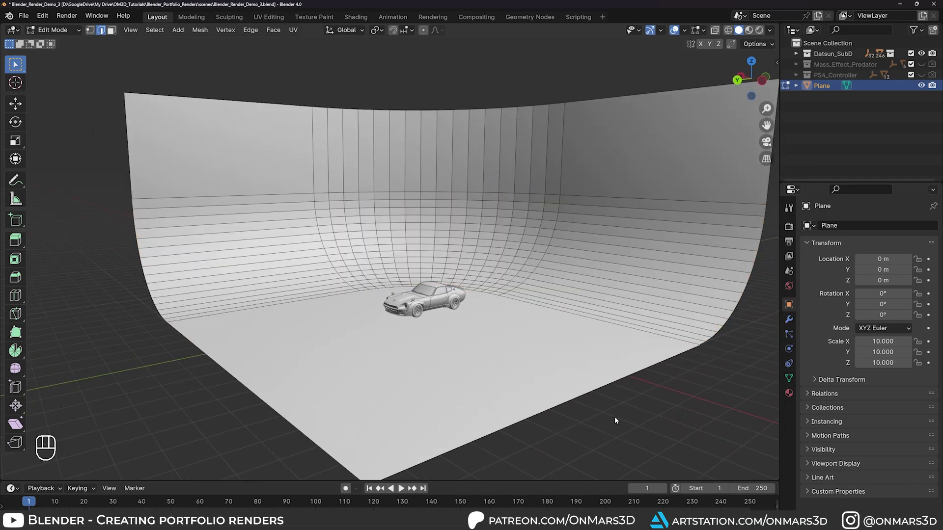
- Return to Object Mode and shade the curved backdrop smooth
key("Tab")
right_click(388, 188)
left_click(389, 190)
middle_click_drag(531, 317, 537, 329)
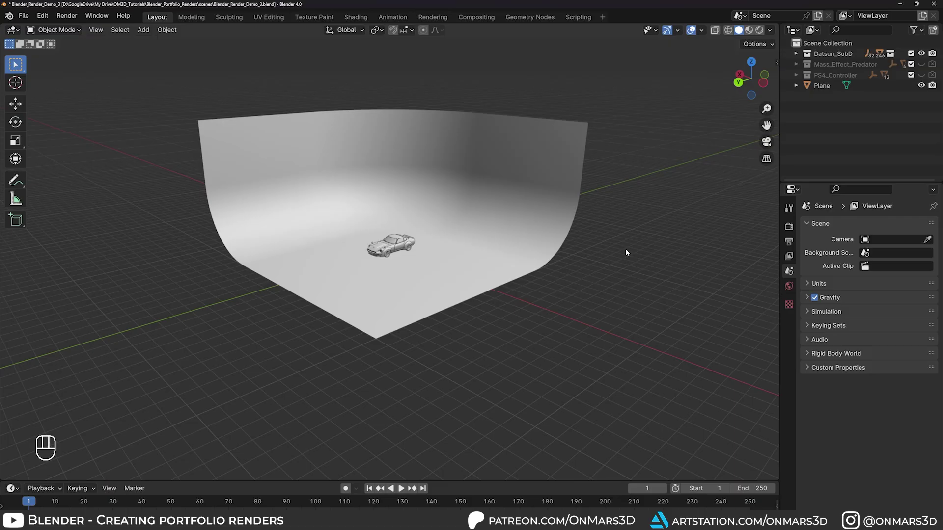
- Add a camera and look through it with the camera locked to the view navigation
key("shift+a")
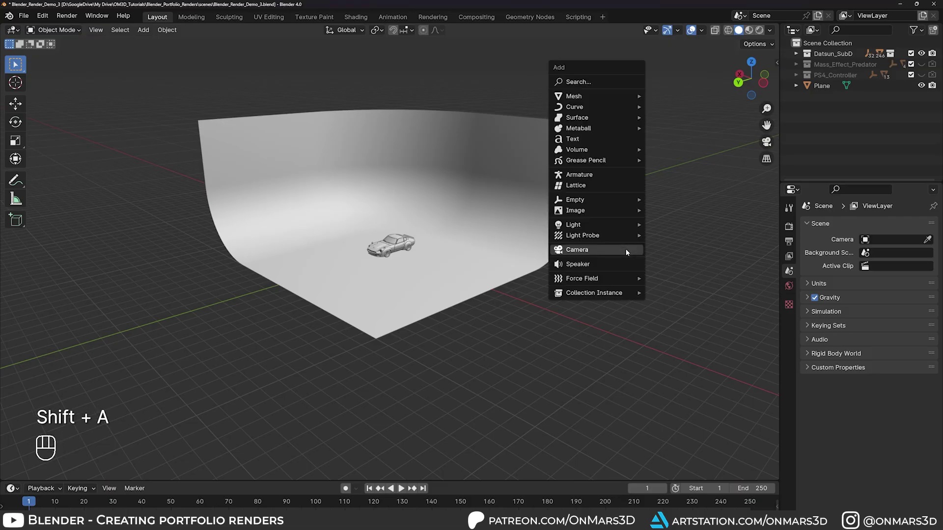
left_click(578, 250)
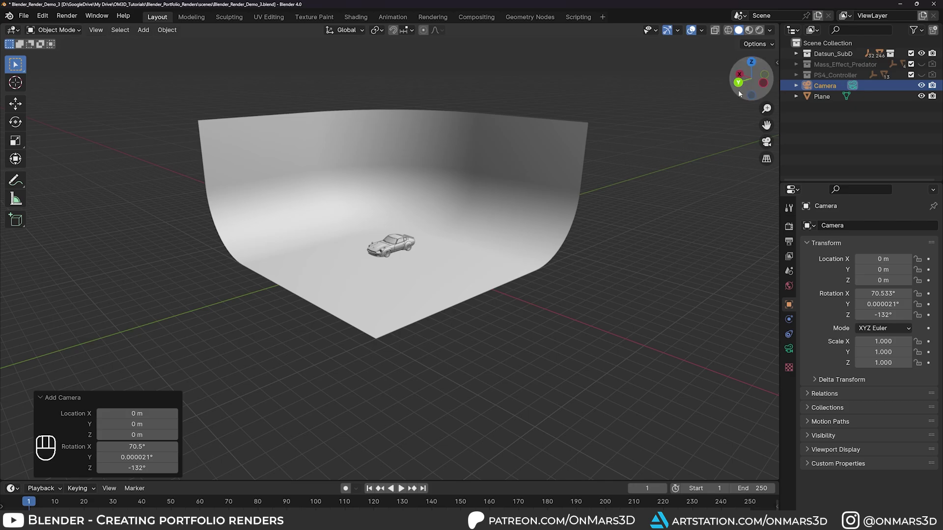
key("n")
left_click(773, 111)
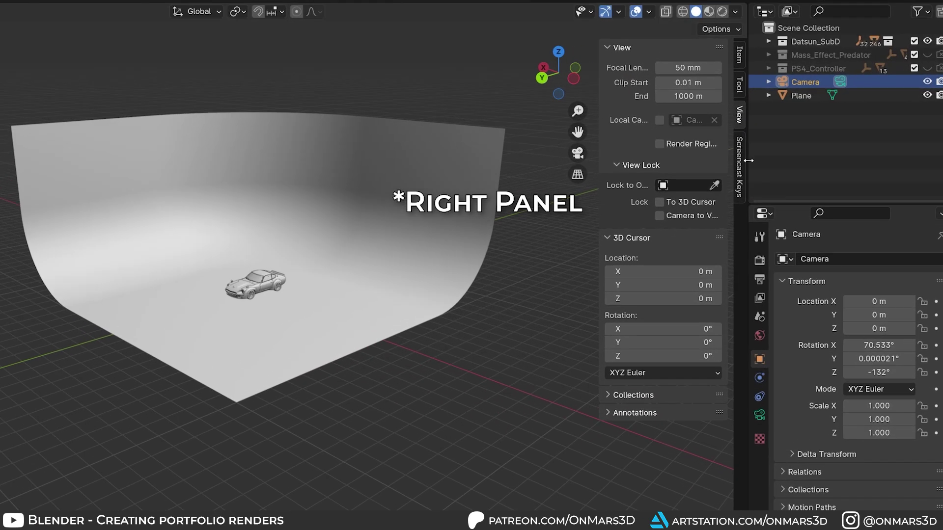
left_click(659, 216)
key("KP_0")
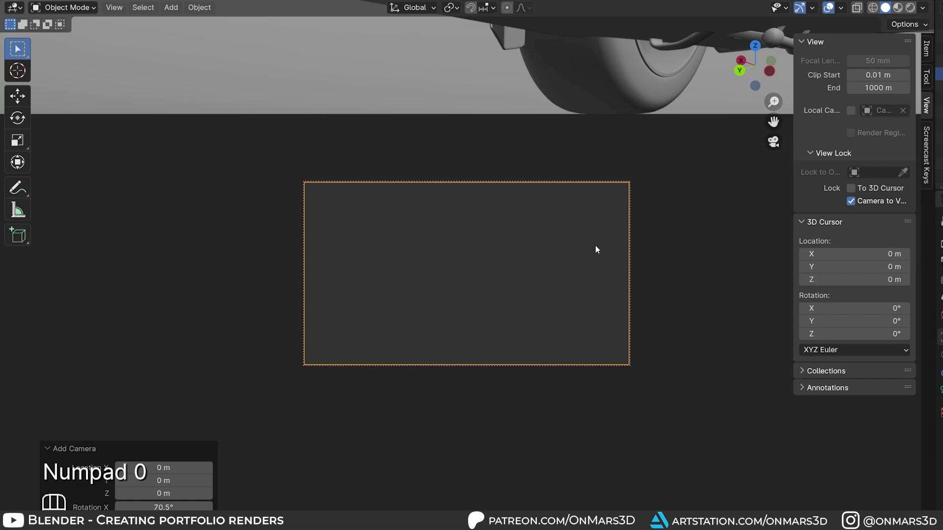
- Frame the car through the camera and try a shorter focal length with the camera moved closer
scroll(590, 247, "down", 8)
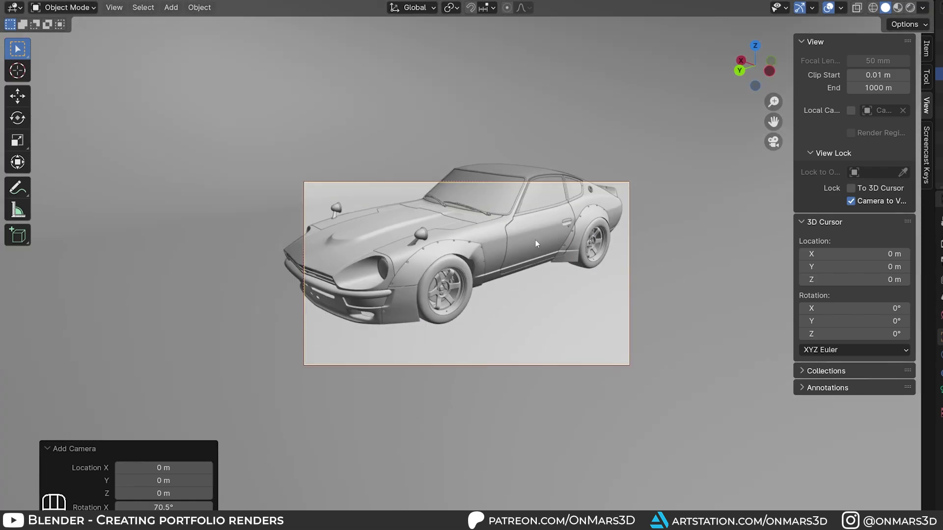
mouse_move(533, 245)
middle_mouse_down()
mouse_move(531, 217)
mouse_move(543, 264)
mouse_move(543, 249)
middle_mouse_up()
left_click(941, 389)
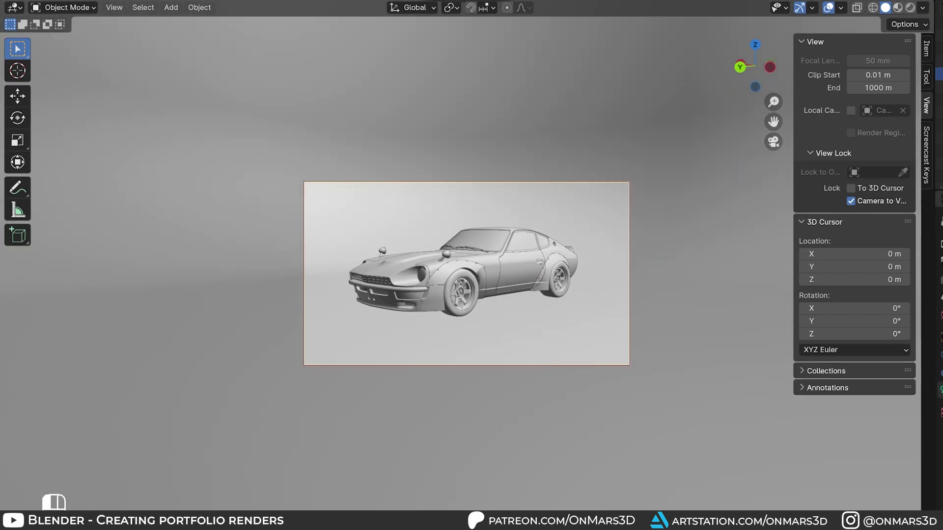
left_click_drag(942, 332, 783, 331)
middle_click_drag(528, 314, 527, 240, "ctrl+shift")
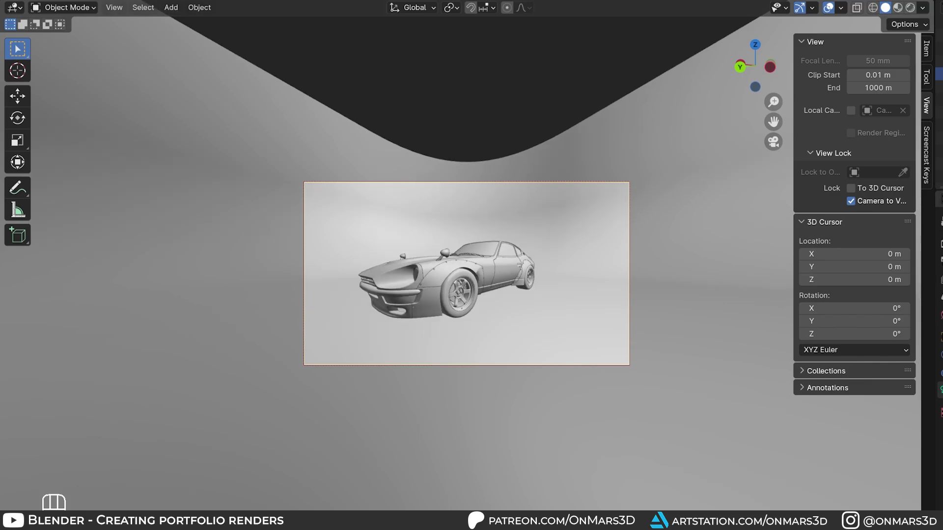
- Lengthen the camera's focal length and pull the camera back so the car fits the frame
left_click_drag(939, 331, 942, 332)
middle_click_drag(632, 314, 668, 377, "ctrl+shift")
middle_click_drag(604, 335, 600, 344, "shift")
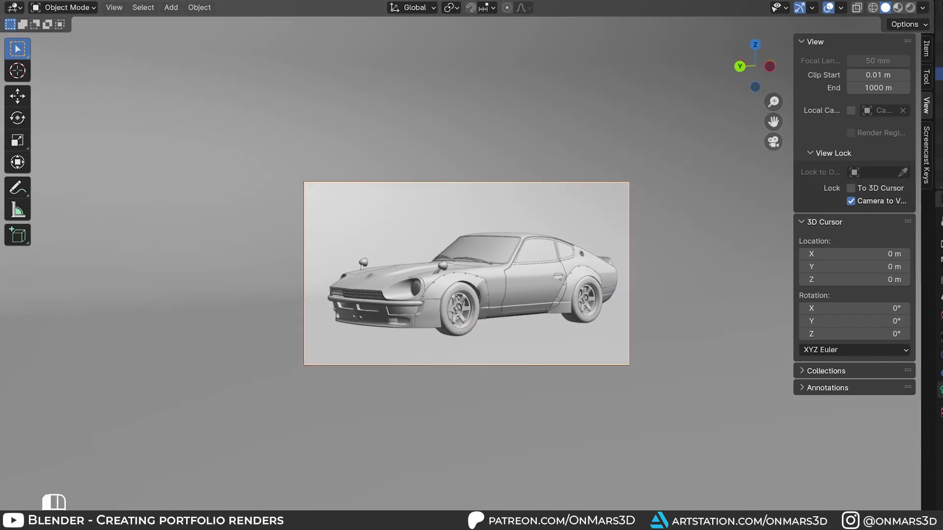
left_click_drag(942, 331, 938, 331)
- Orbit and move the camera closer so the car fills the frame, centring the view on the selected object
middle_click_drag(517, 265, 513, 278)
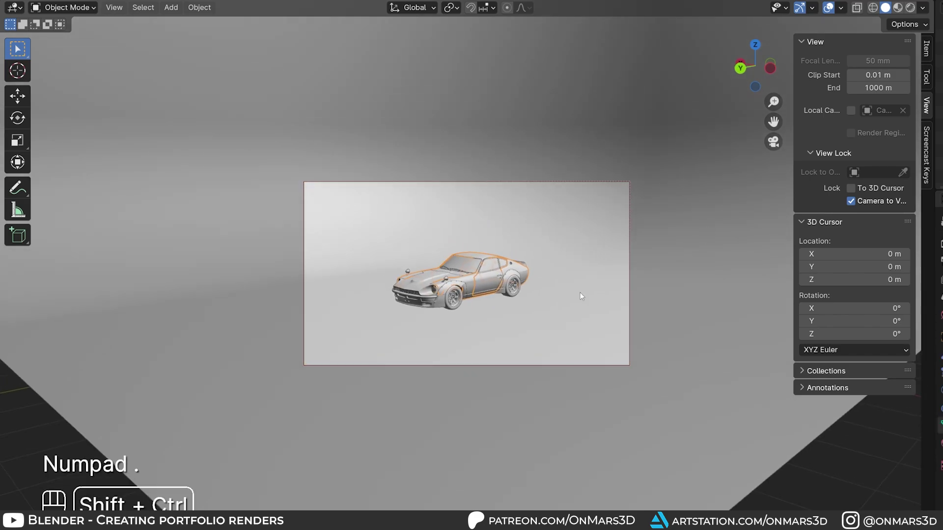
middle_click_drag(580, 292, 497, 264, "ctrl+shift")
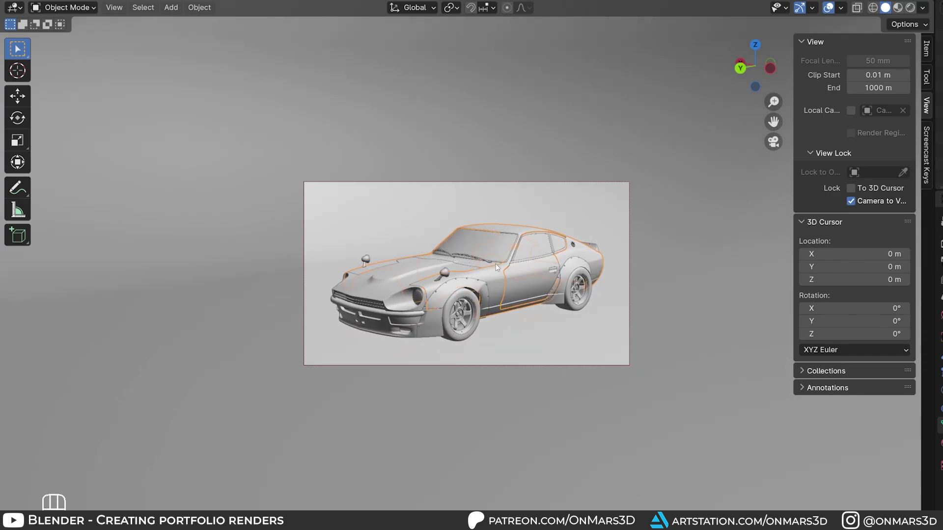
left_click(539, 334)
key("KP_Decimal")
middle_click_drag(475, 246, 530, 217, "shift")
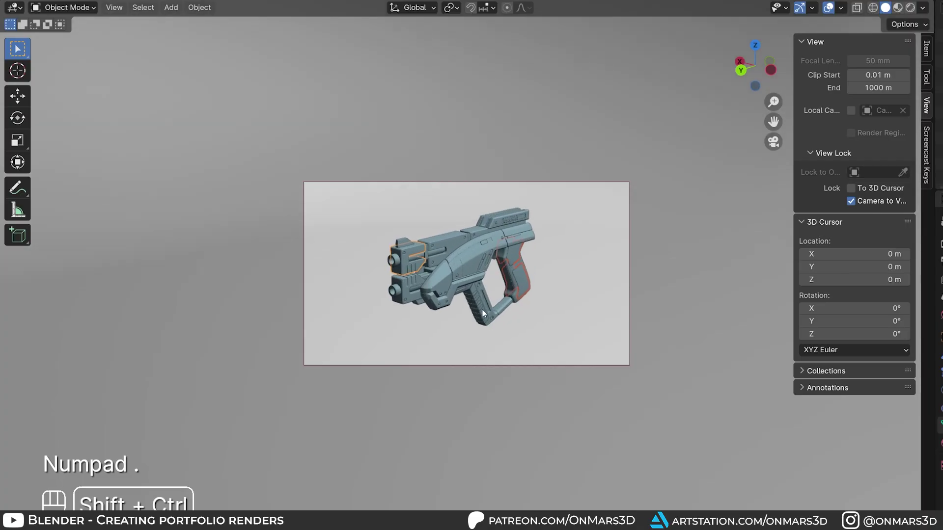
- Try camera angles and framing on the pistol model and the game controller
middle_click_drag(482, 309, 512, 307)
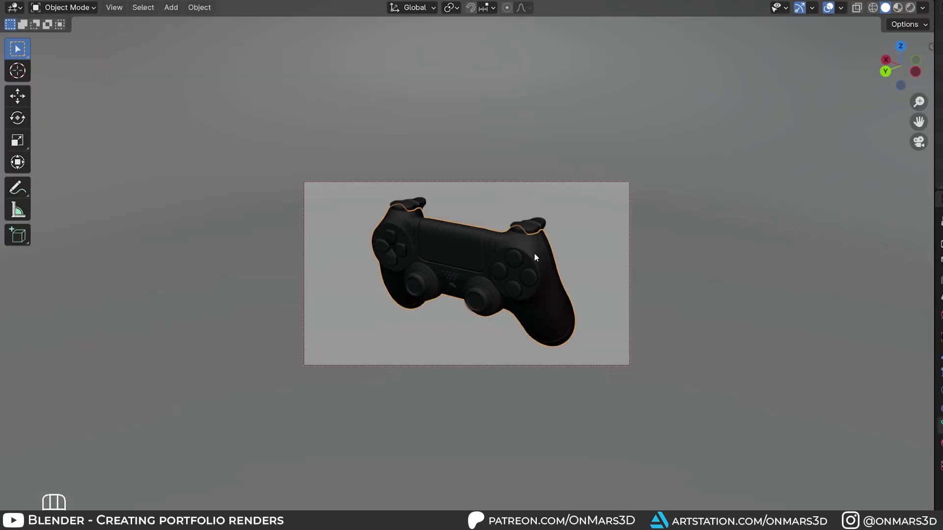
middle_click_drag(534, 252, 493, 295, "shift")
scroll(641, 318, "up", 2)
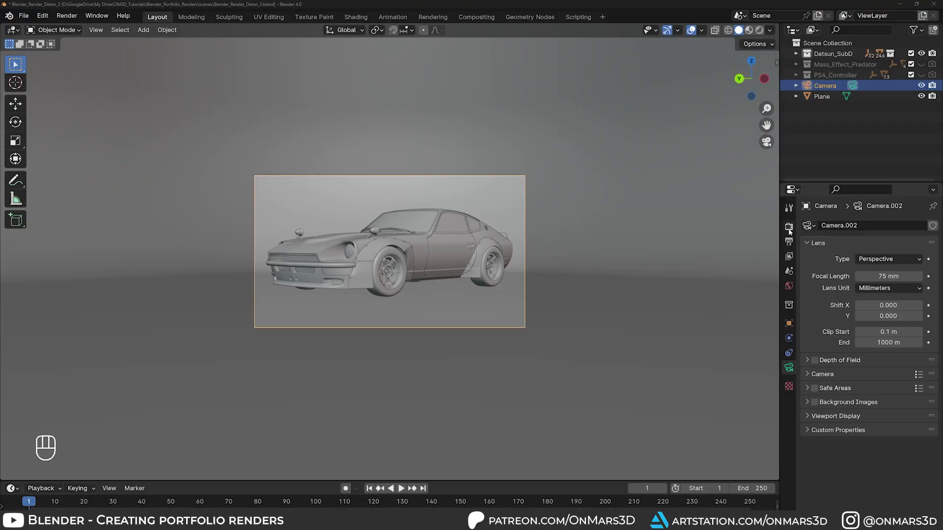
- Switch rendering to Cycles with GPU Compute, and use viewport denoising with a viewport noise threshold of 0.2
left_click(788, 226)
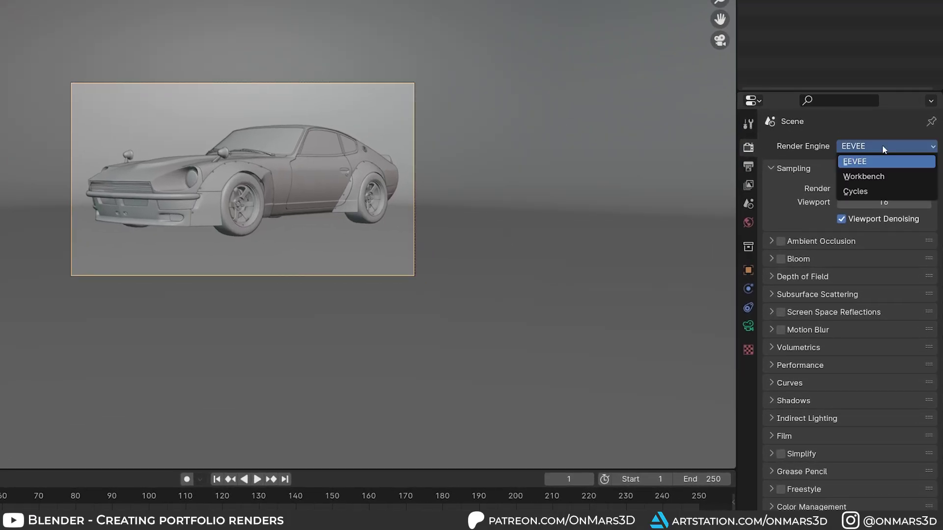
left_click(885, 192)
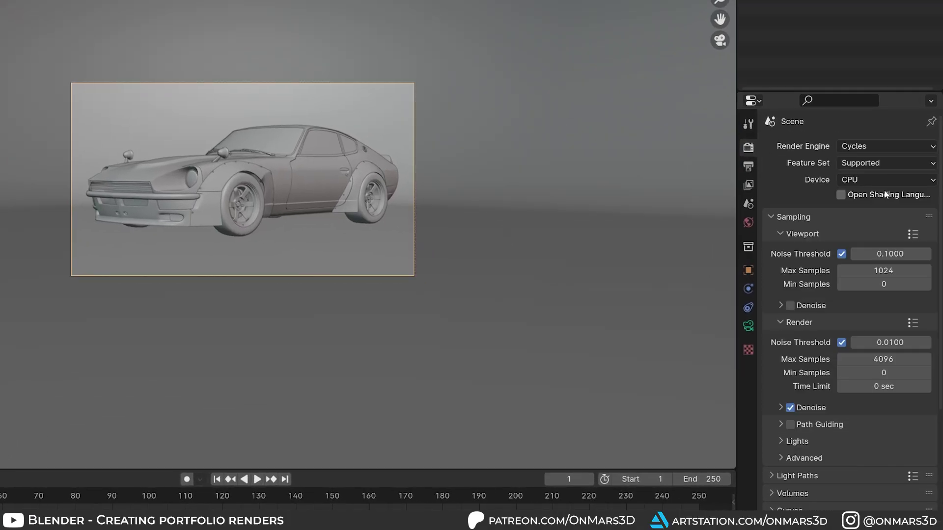
left_click(789, 305)
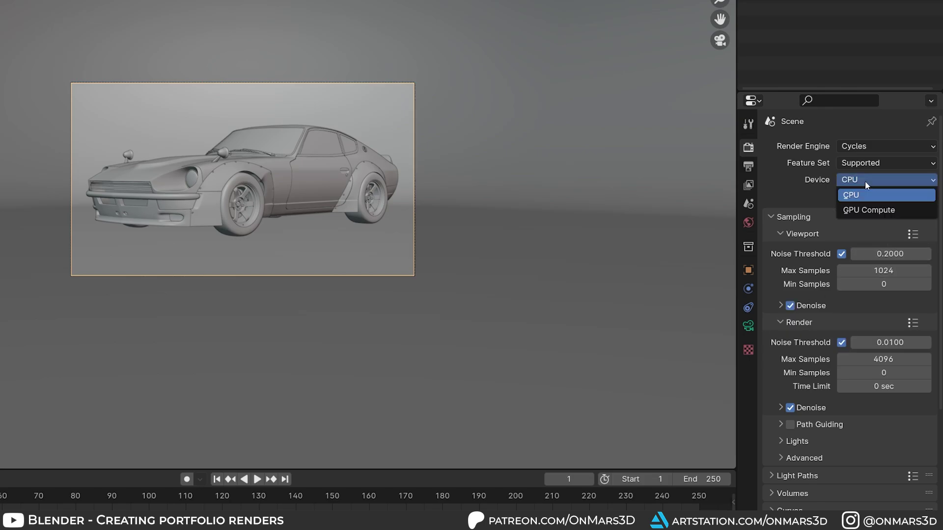
left_click(869, 210)
- Choose OptiX as the Cycles render device type in the system preferences
left_click(39, 13)
left_click(61, 142)
left_click_drag(92, 6, 314, 109)
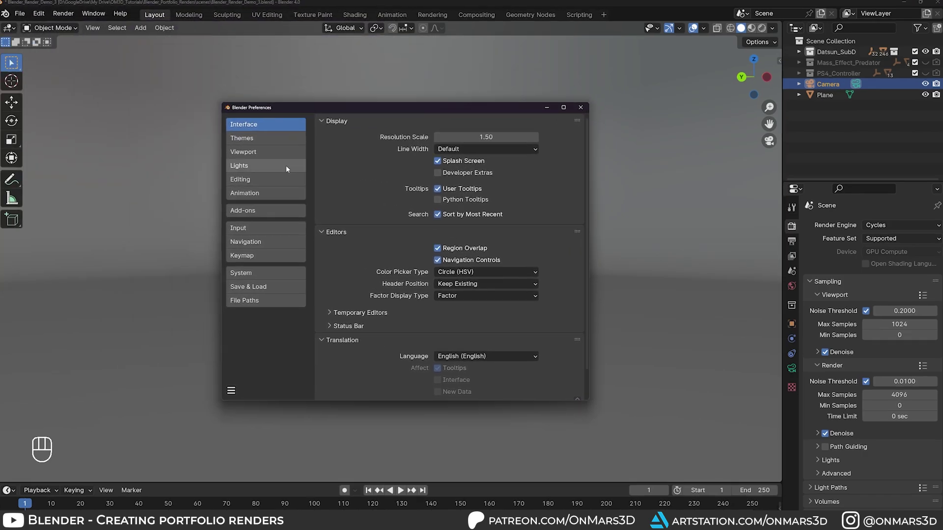
left_click(260, 272)
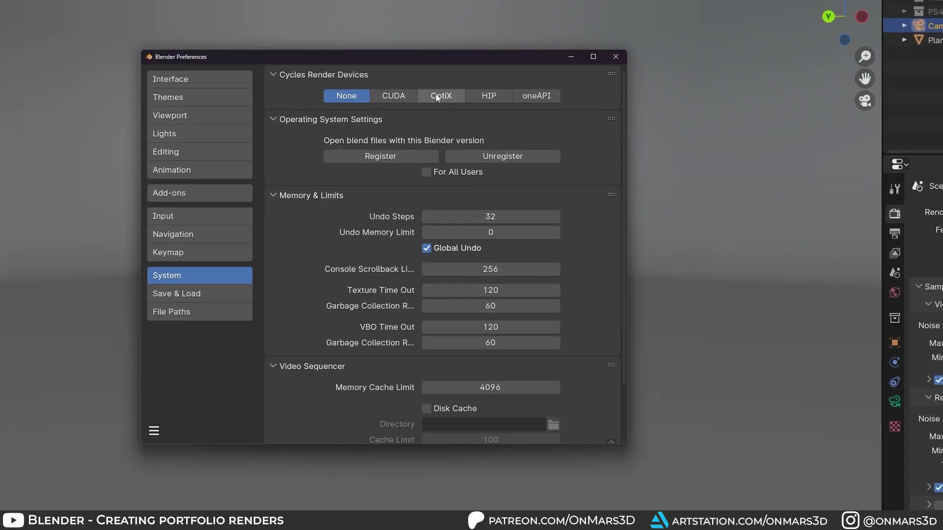
left_click(437, 97)
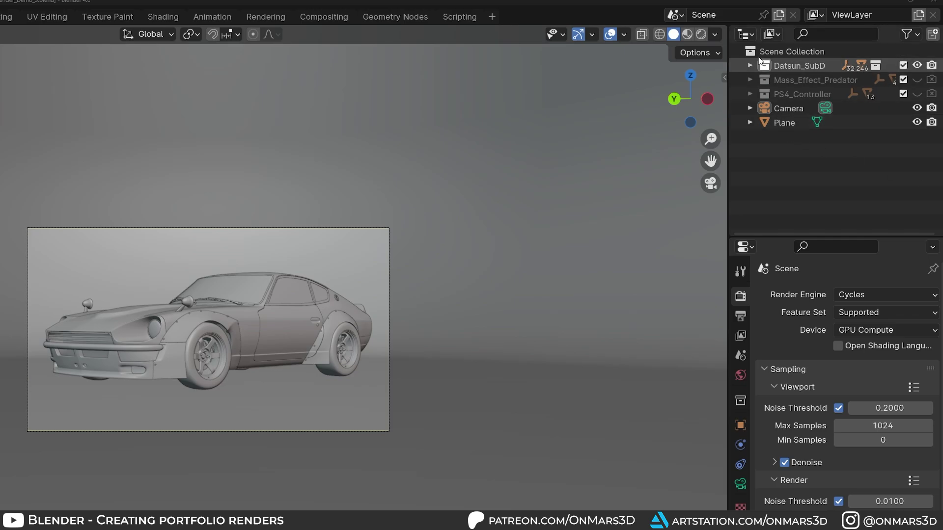
- Split the 3D viewport in two, with a free perspective view beside the camera view
left_click_drag(726, 27, 238, 50)
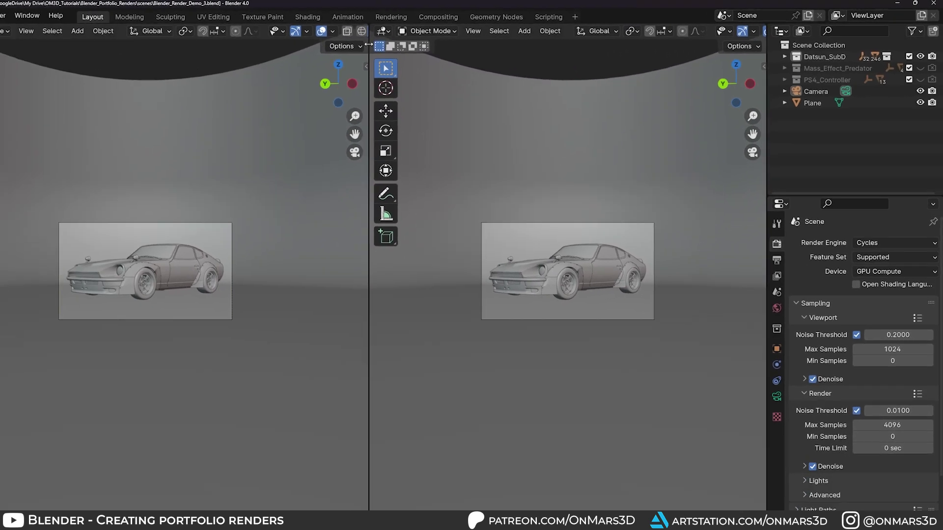
key("KP_0")
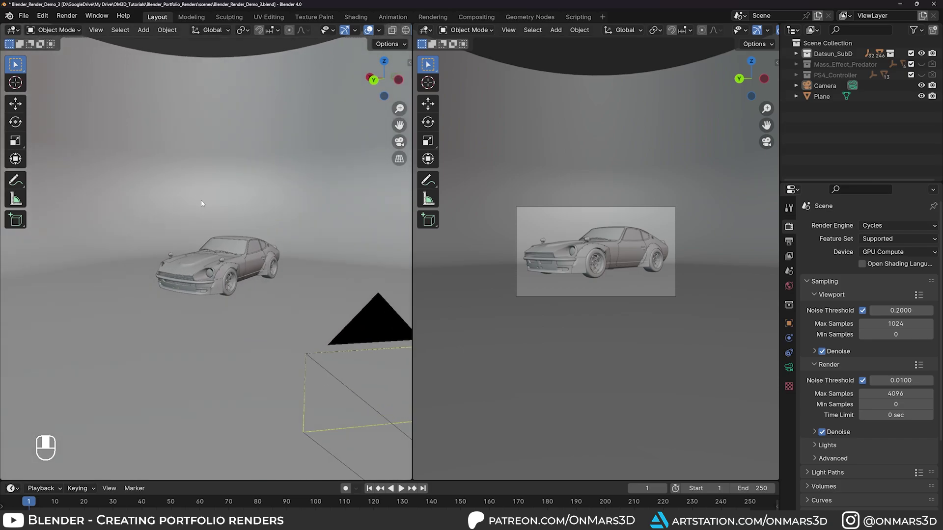
scroll(206, 205, "down", 4)
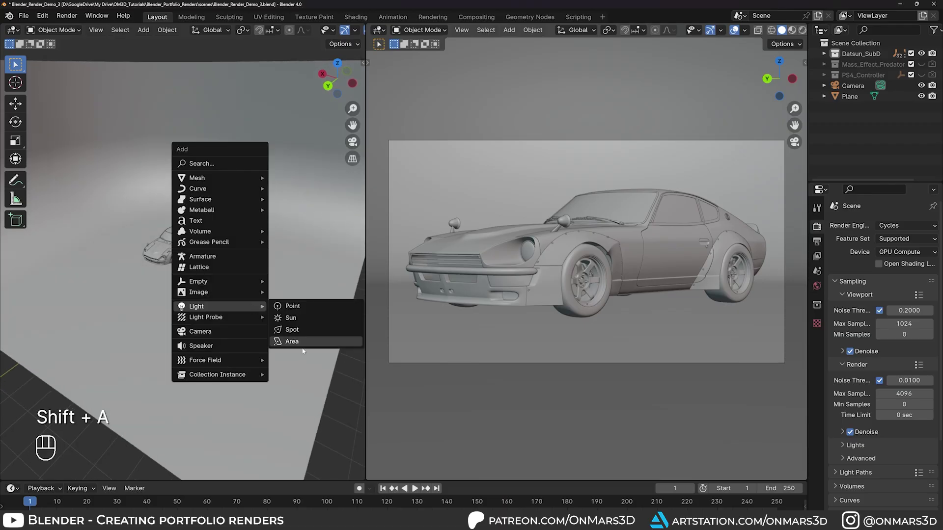
- Add an area light, raise it above the floor and position it beside the car, aimed at the body
left_click(275, 341)
key("g")
key("z")
key("shift+space")
left_click_drag(143, 178, 208, 189)
middle_click_drag(209, 275, 211, 231)
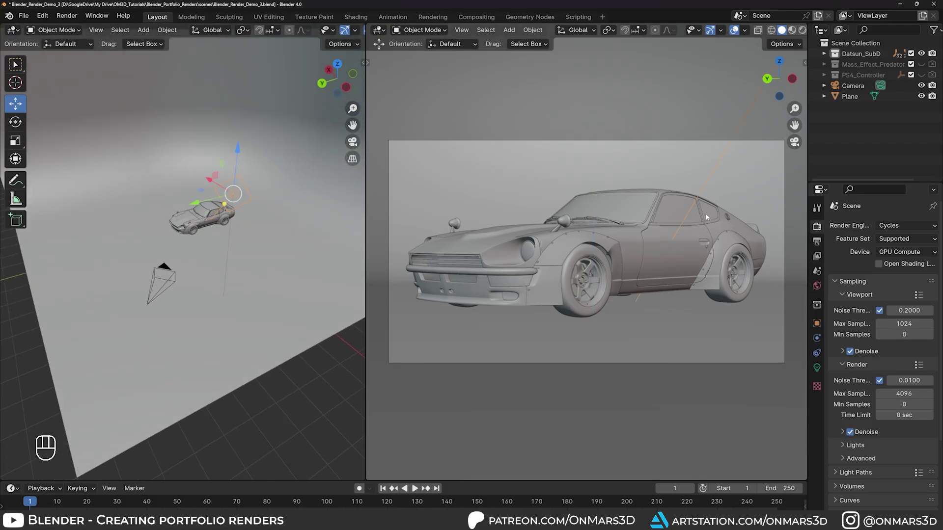
left_click_drag(232, 223, 211, 220)
- Show the camera view in rendered shading and set the area light's power to 250 W
key("z")
left_click(816, 368)
double_click(897, 298)
type("250")
key("Return")
- Move the area light behind the camera to light the car flatly from the front
middle_click_drag(236, 256, 245, 305)
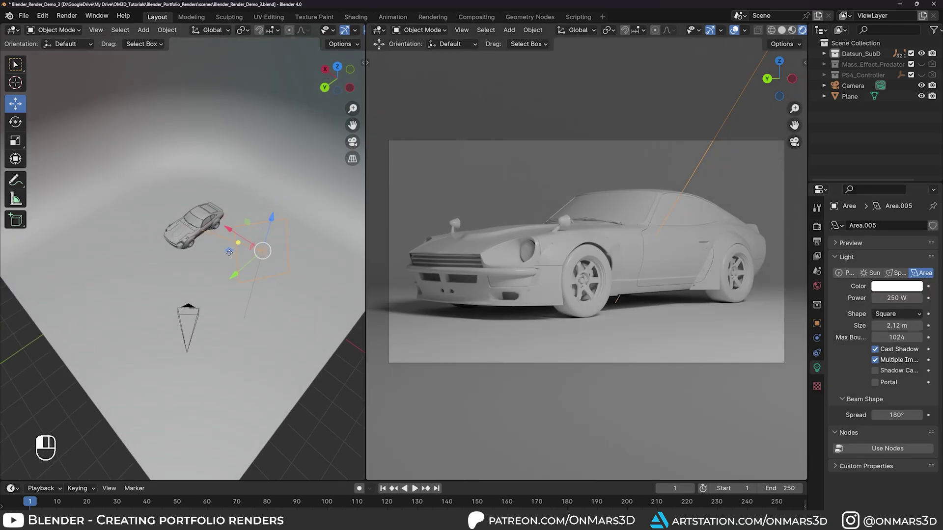
left_click_drag(230, 283, 167, 361)
middle_click_drag(244, 294, 249, 310)
middle_click_drag(246, 275, 257, 215)
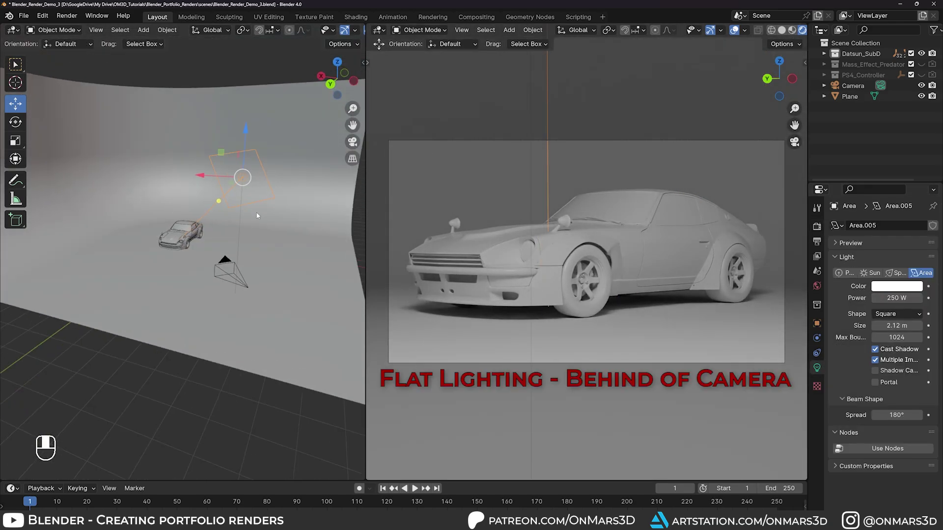
- Undo the light's move behind the camera and place a small UV sphere with 64 segments and rings in front of the car
key("ctrl+z")
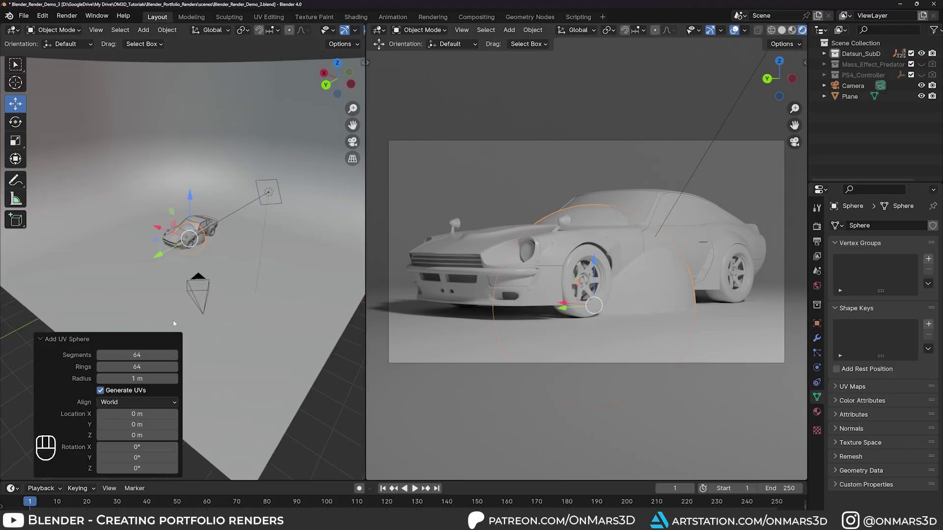
left_click_drag(173, 320, 238, 244)
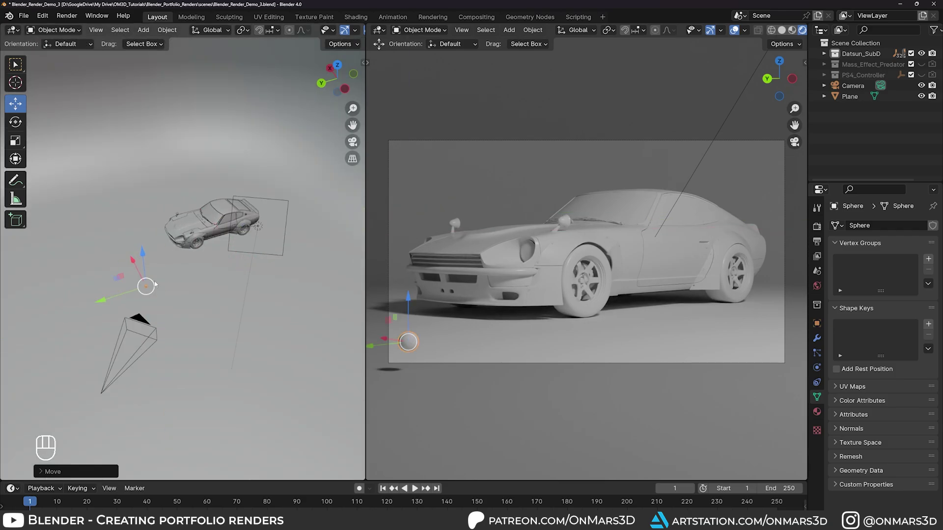
- Duplicate the small sphere with an offset of -0.15 to make a row of three, and select the first sphere
middle_click_drag(196, 325, 202, 282)
double_click(137, 422)
type("-0.15")
key("Return")
middle_click_drag(178, 370, 206, 363)
left_click(195, 327)
- Create and name a new material for the first sphere and darken its base color to gray
left_click(817, 412)
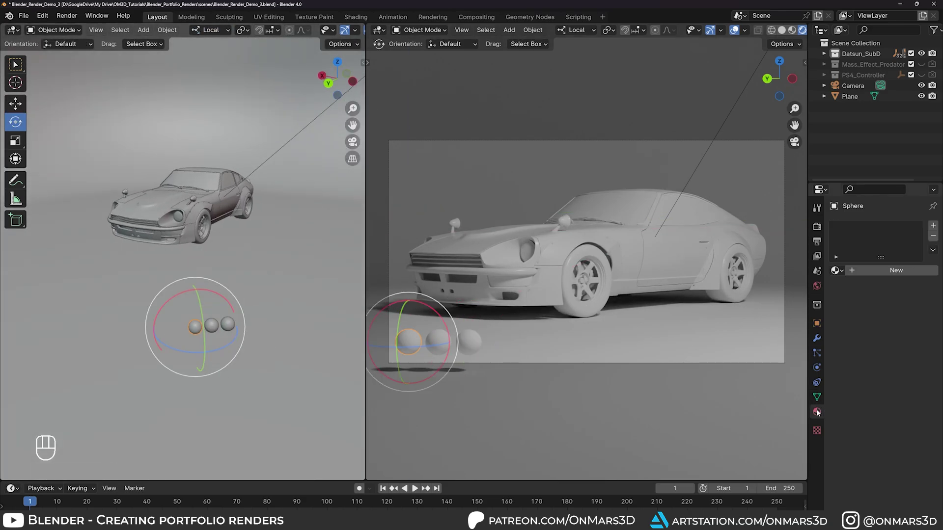
left_click(897, 270)
double_click(866, 270)
key("Return")
left_click(902, 336)
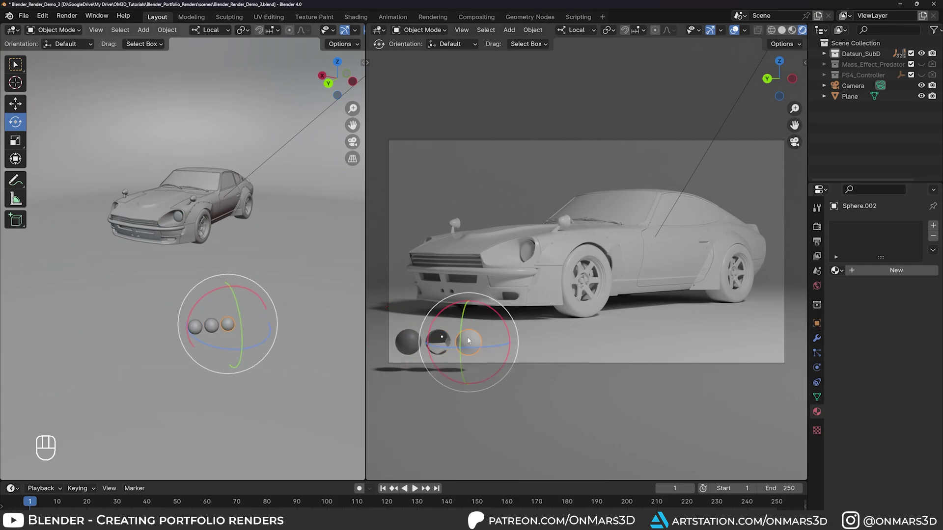
- Create the material M_Black_Coat for the third sphere, with a near-black base color of value 0.011, and add a coat
double_click(866, 271)
type("M_Black_Coat")
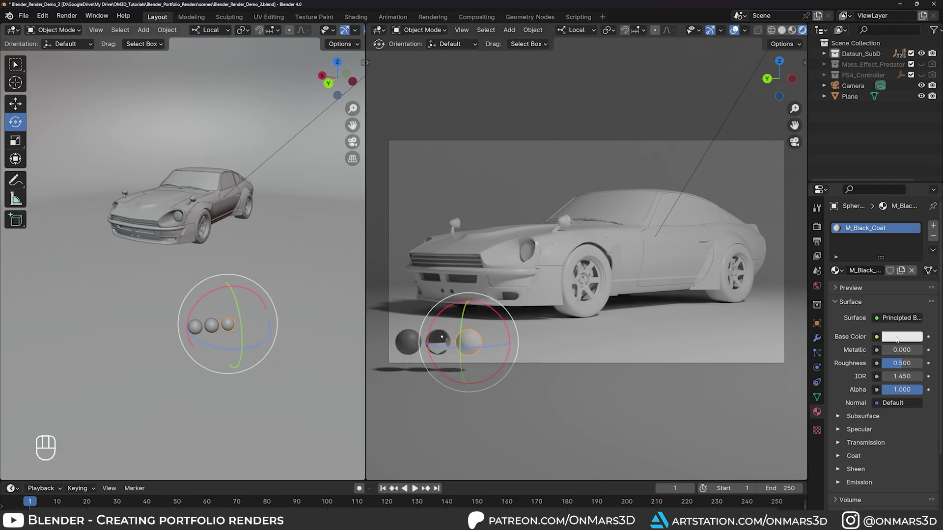
left_click(902, 337)
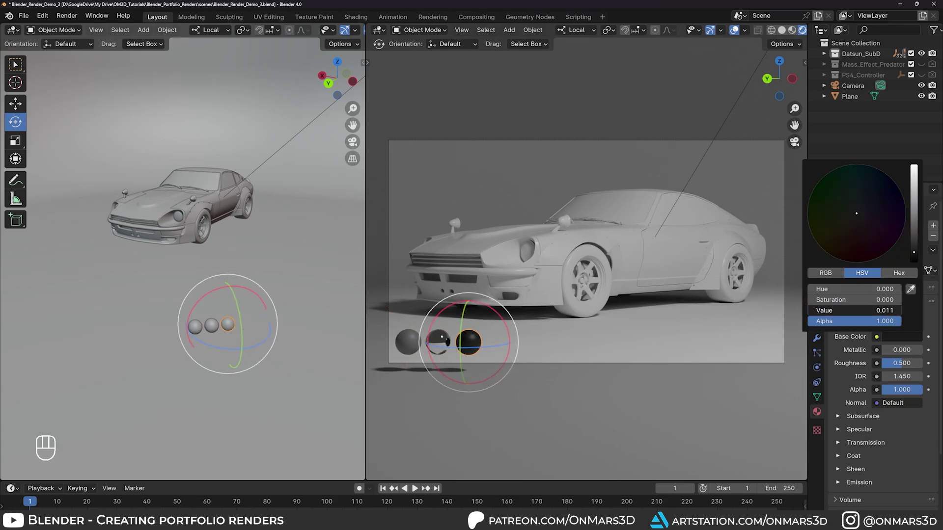
left_click(838, 456)
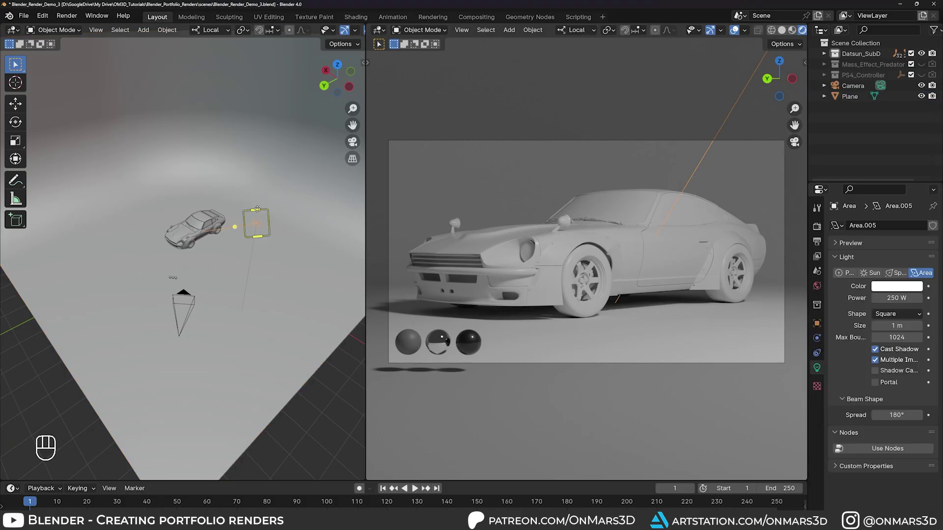
- Duplicate the area light to the opposite side of the car, aim the copy at the car and set its power to 150 W
key("shift+d")
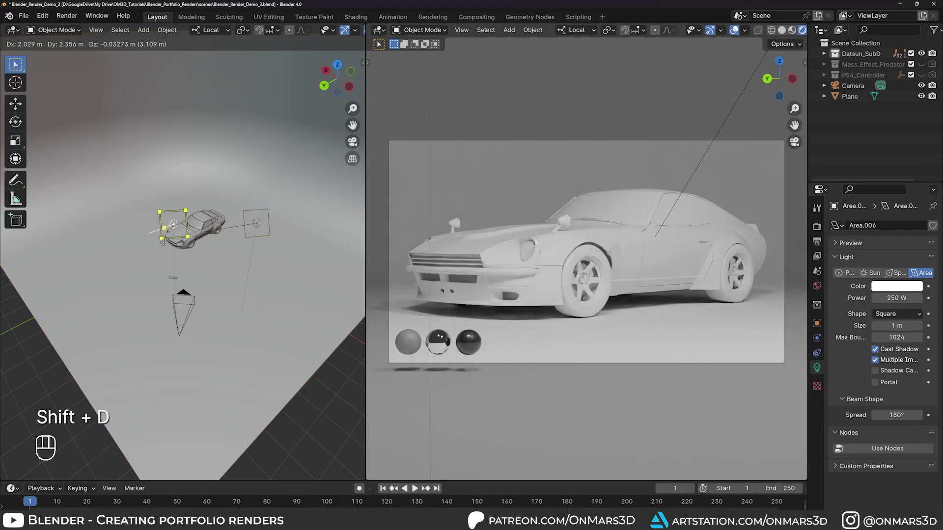
key("shift+space")
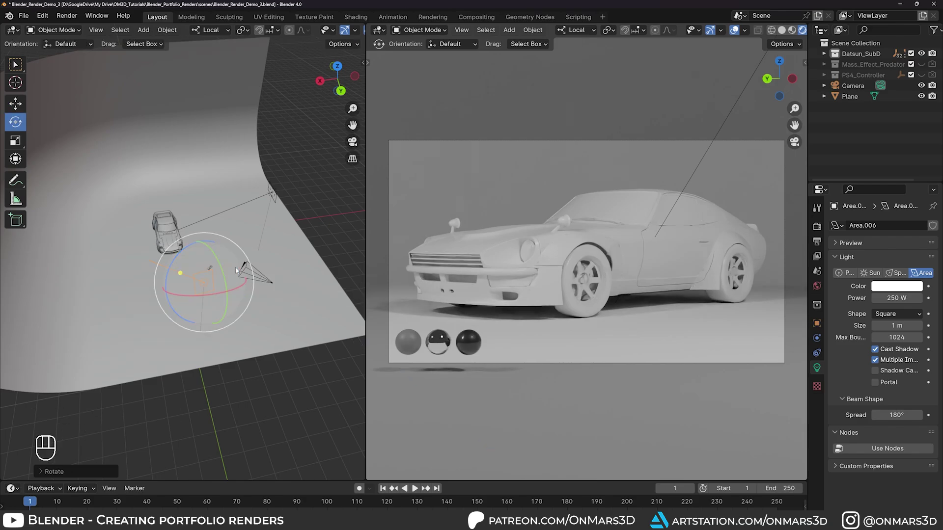
middle_click_drag(236, 271, 211, 272)
double_click(897, 298)
type("150")
key("Return")
middle_click_drag(251, 233, 196, 217)
key("ctrl+z")
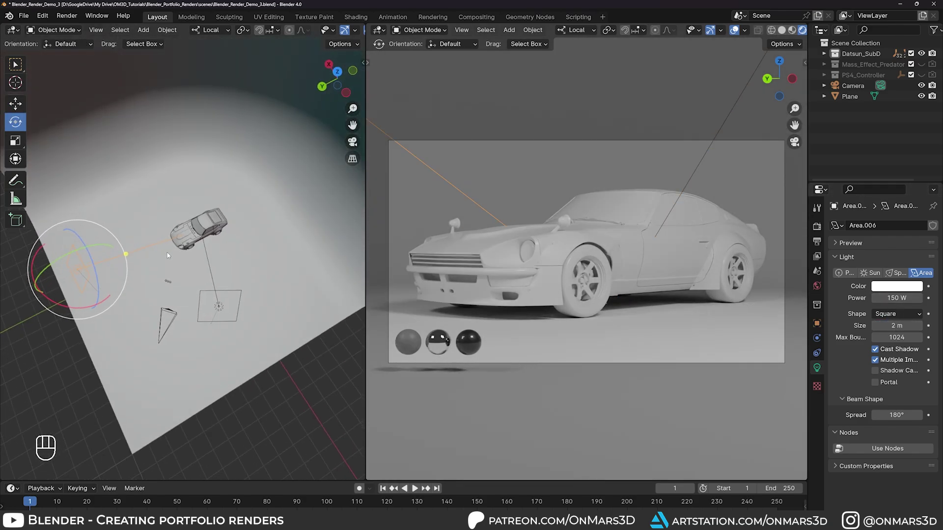
- Duplicate the fill light and place the copy behind the car as a rim light
key("shift+d")
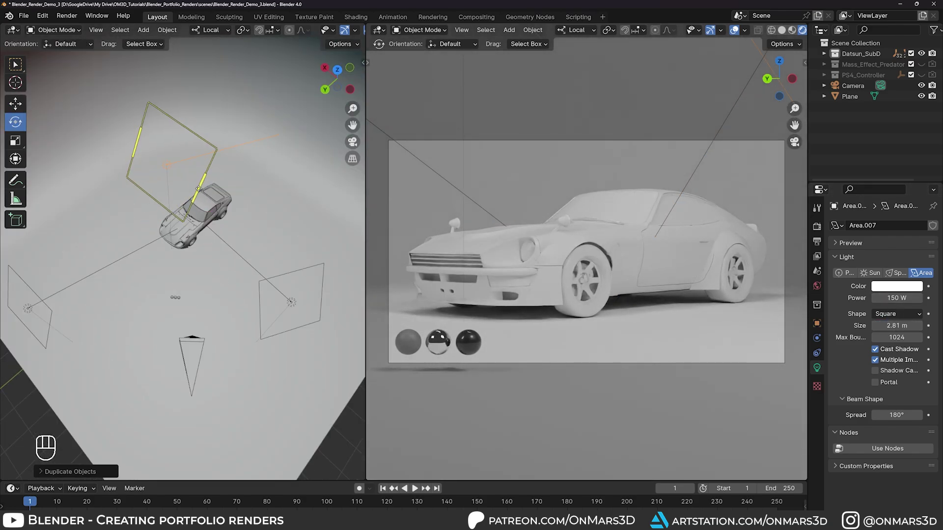
key("ctrl+z")
key("shift+space")
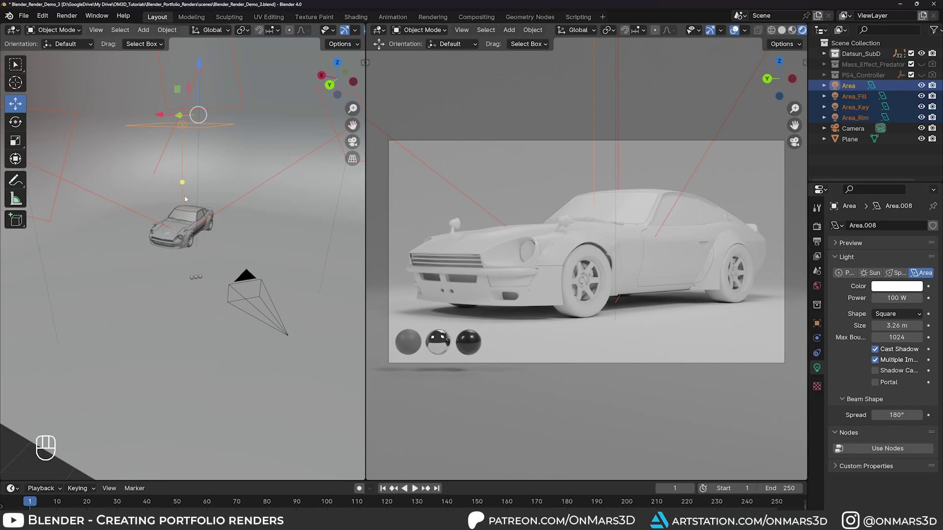
- Move the four area lights into a new collection named Lights and rename the overhead light Area_Top
key("m")
key("Return")
left_click(859, 96)
key("F2")
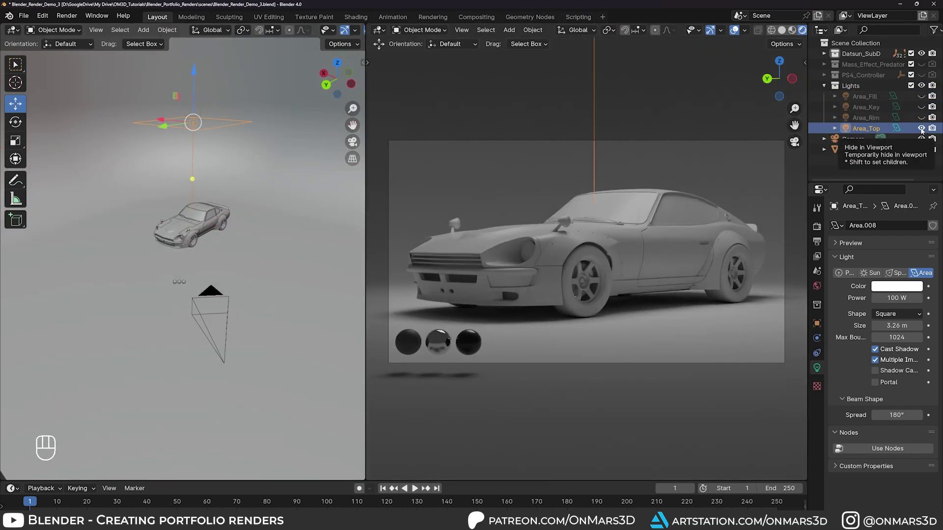
- Review the light settings of Area_Fill, Area_Rim and Area_Top
left_click(858, 96)
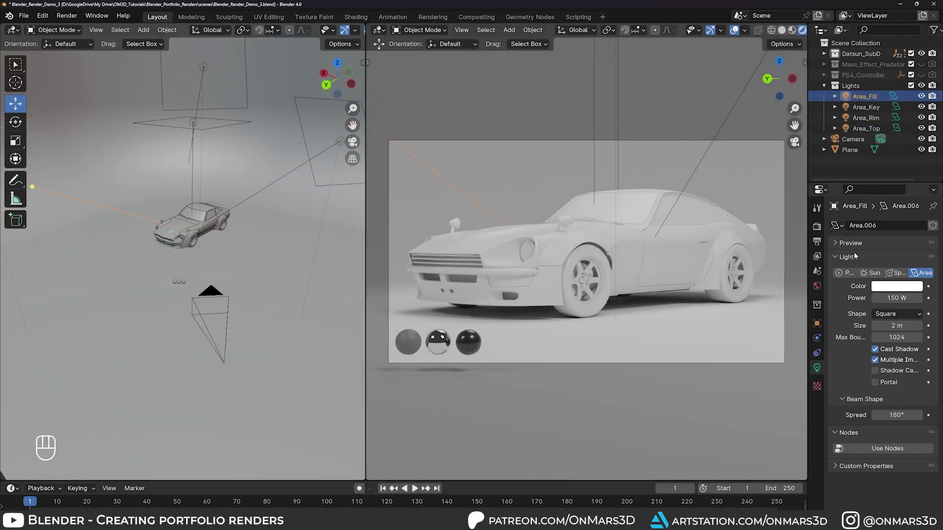
left_click(866, 117)
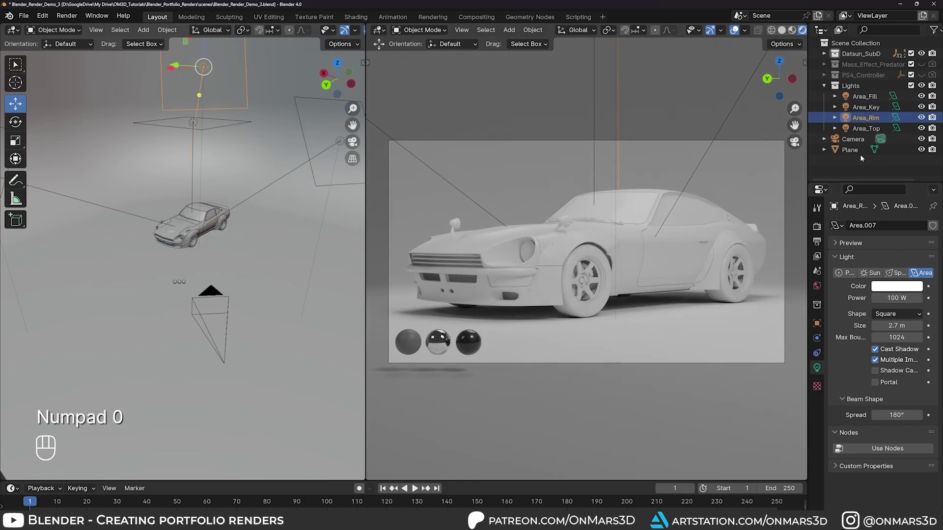
left_click(866, 128)
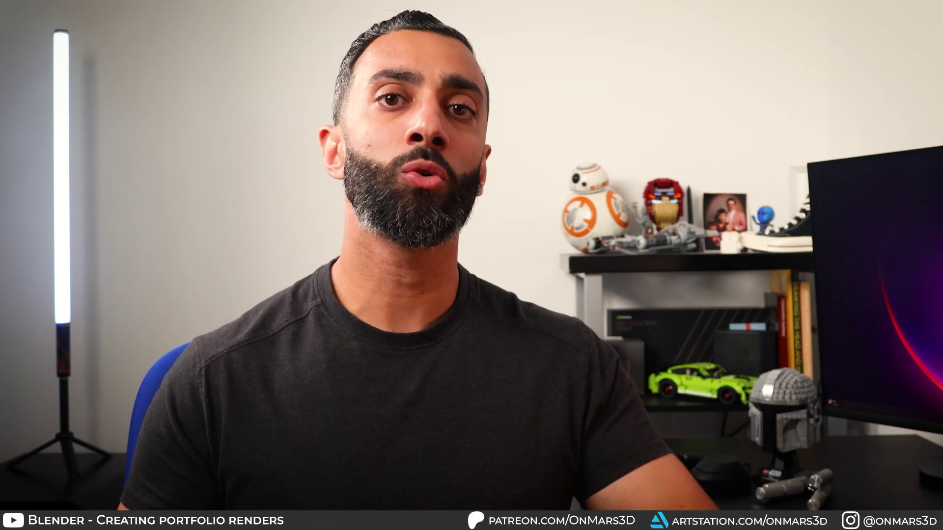
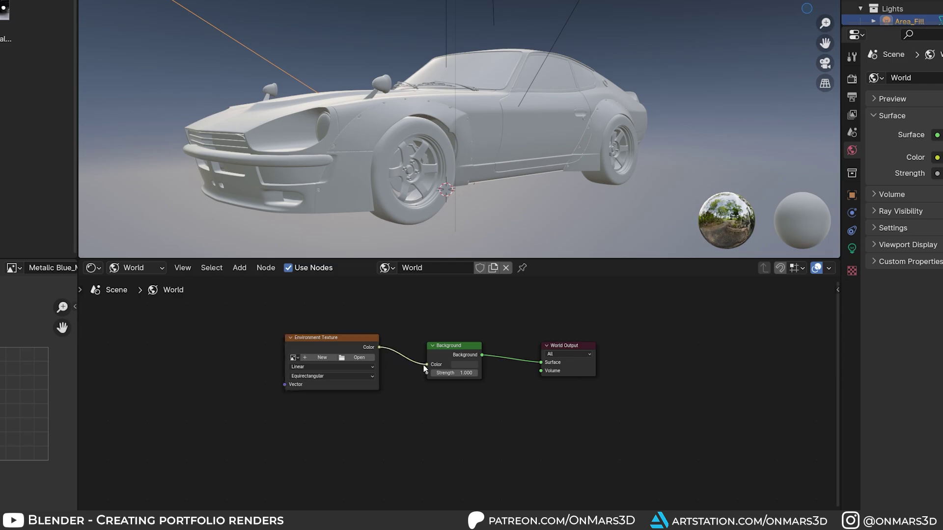
- Load studio_small_08_4k.hdr into the world's Environment Texture node and feed it with Texture Coordinate and Mapping nodes
left_click(401, 353)
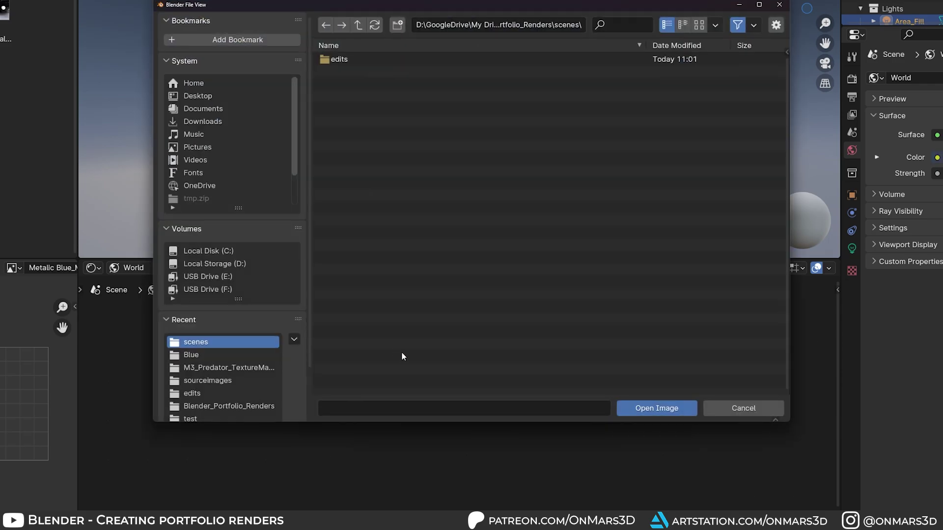
left_click(254, 381)
left_click(388, 59)
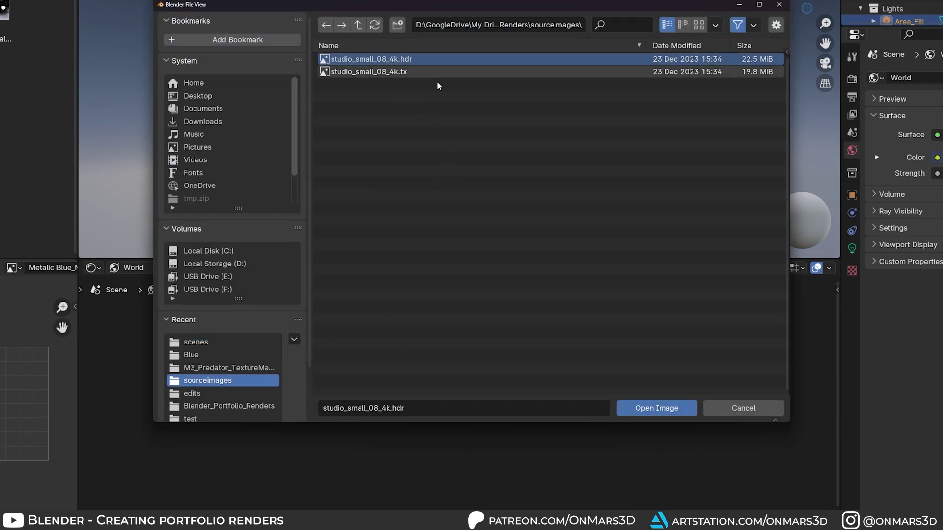
left_click(657, 409)
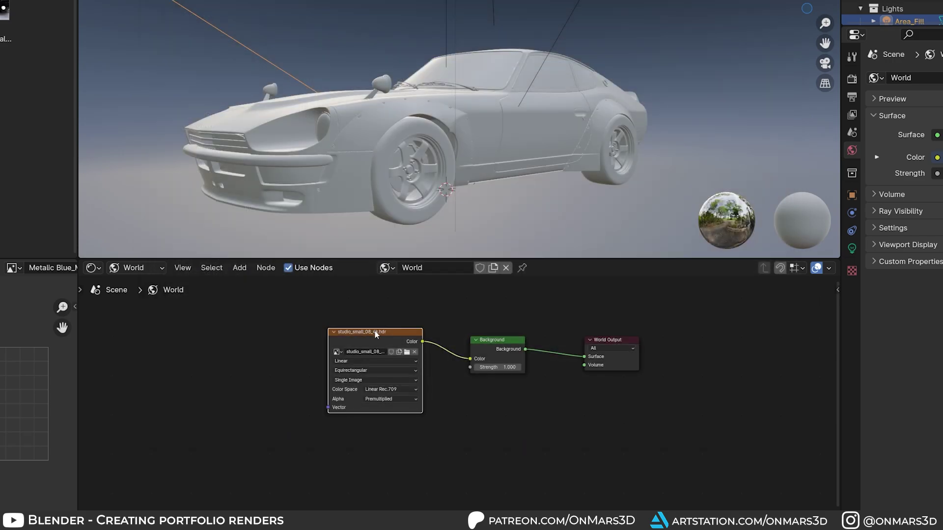
key("ctrl+t")
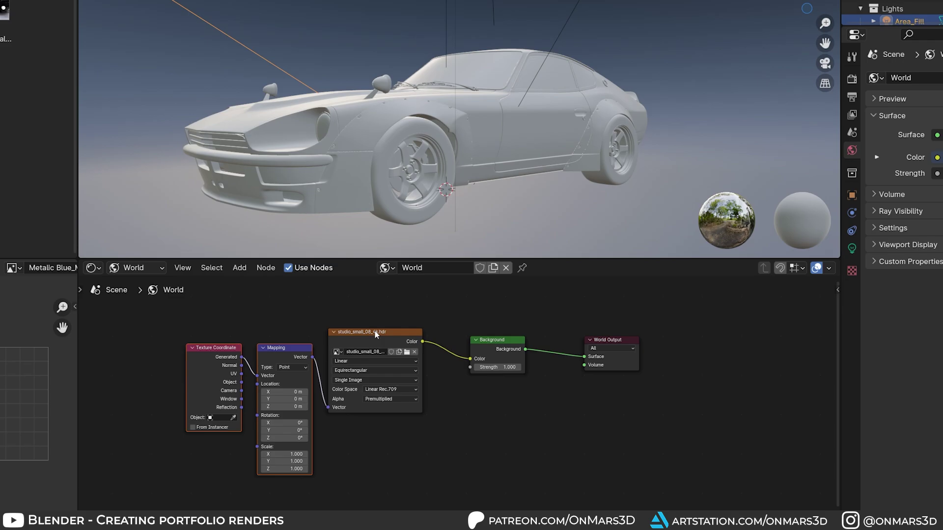
left_click(390, 299)
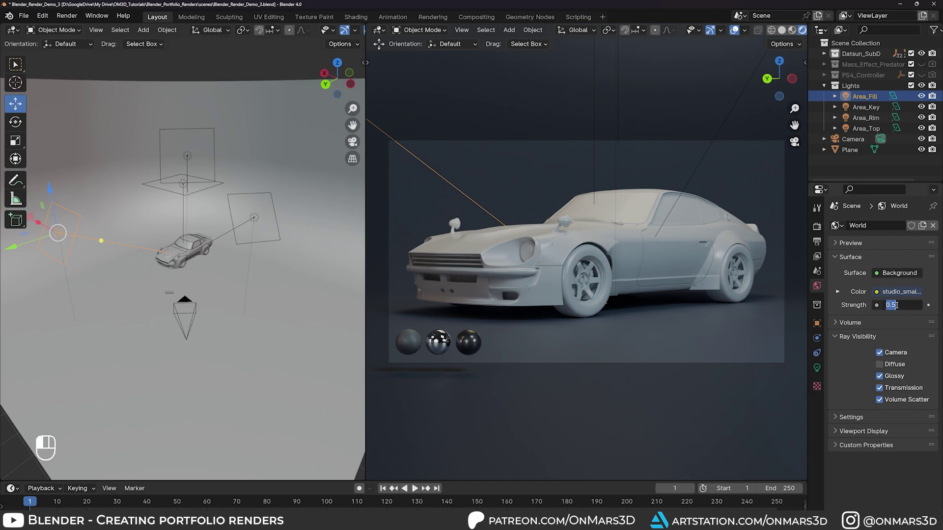
- Set the world background strength to 1
type("1")
key("Return")
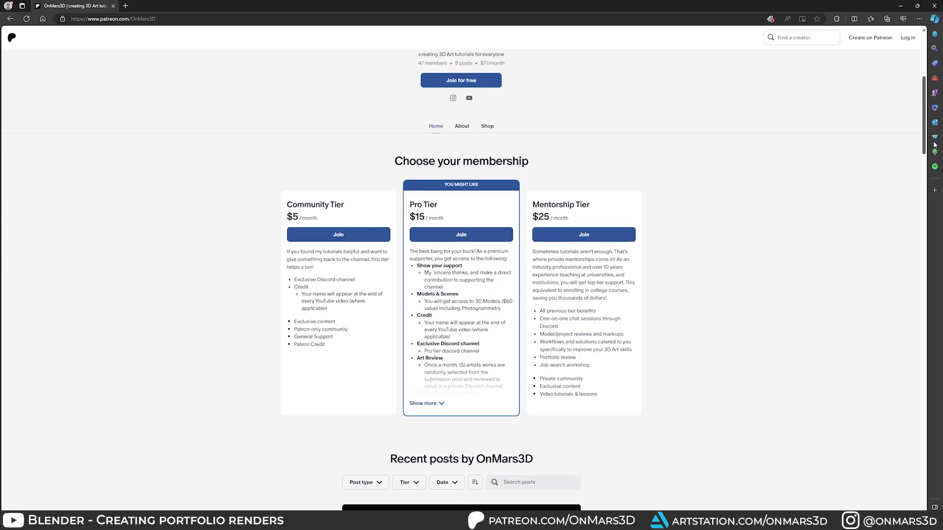
left_click_drag(924, 139, 932, 312)
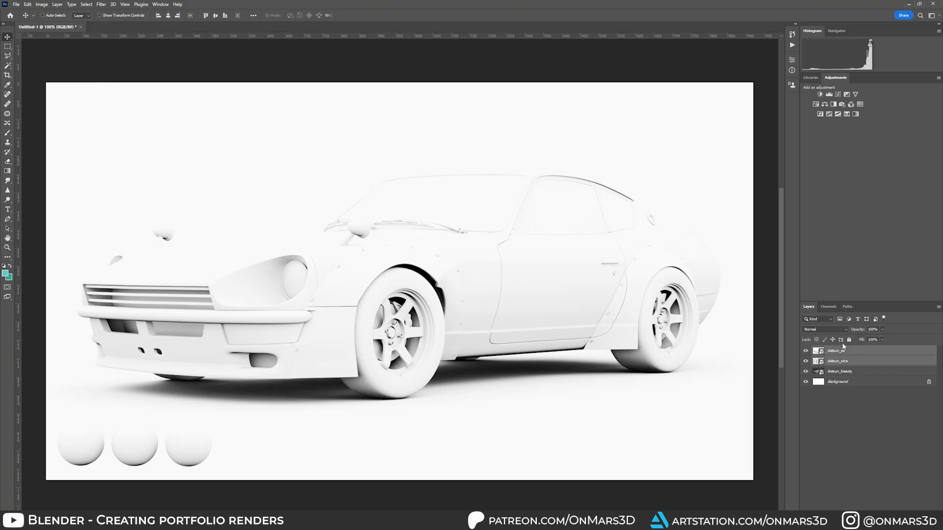
- In Photoshop, set the blend mode of the ambient occlusion and wireframe layers to Multiply
left_click(825, 330)
left_click(836, 362)
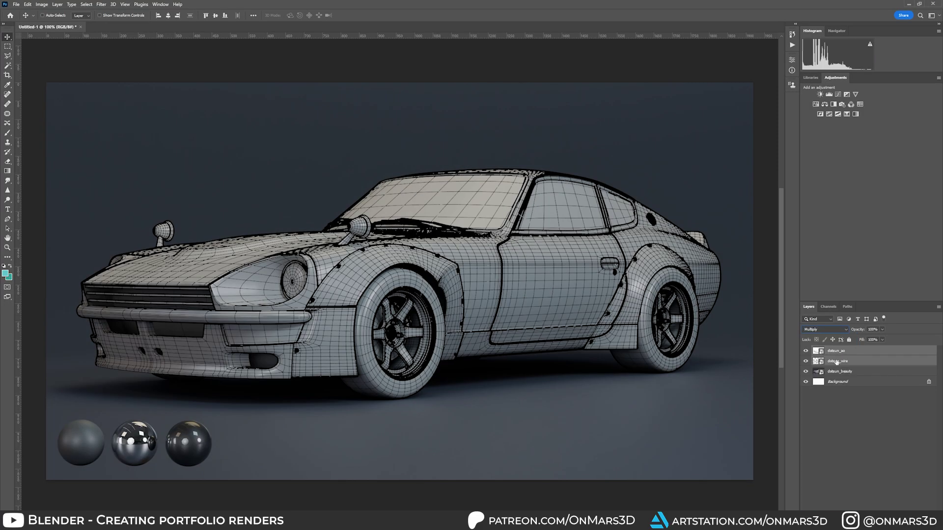
- Hide the wireframe layer while lowering the ambient occlusion layer's opacity, and show the wireframe layer again
left_click(806, 361)
left_click(859, 351)
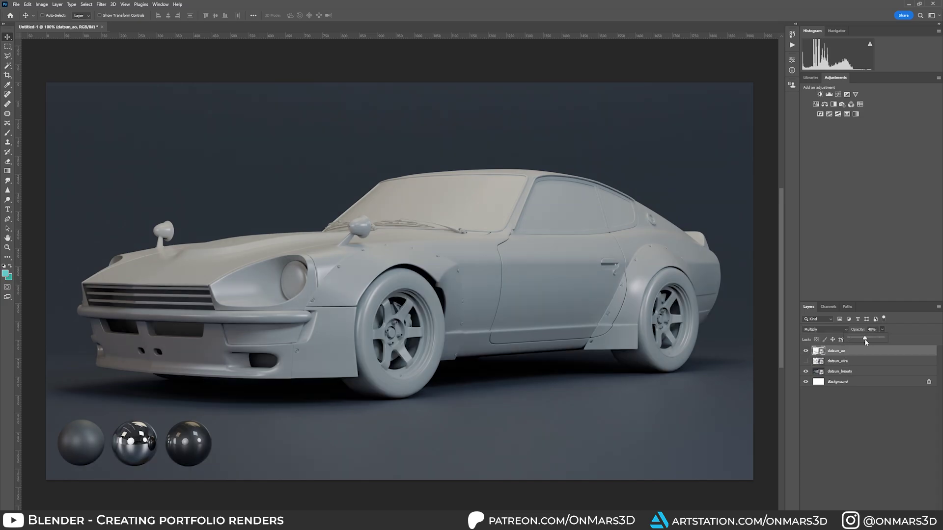
left_click_drag(865, 342, 871, 343)
left_click(807, 362)
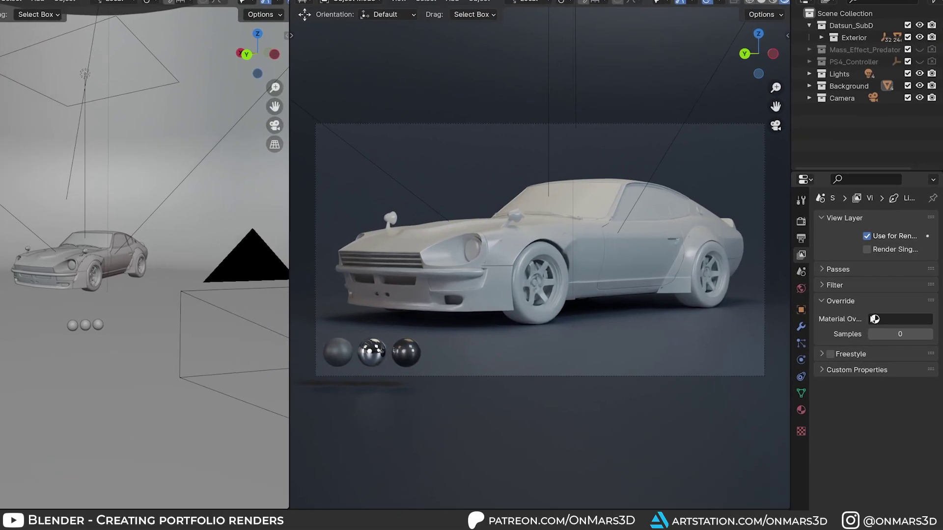
- In Blender, open the view layer's material override choices and expand its Freestyle settings
left_click(896, 326)
left_click(820, 360)
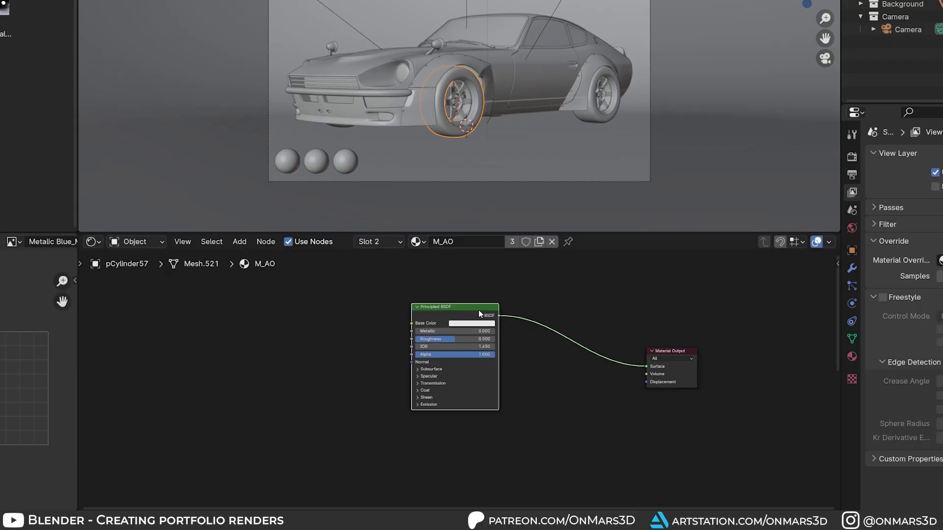
- Delete the Principled BSDF node from the M_AO material and add an Ambient Occlusion node in its place
key("x")
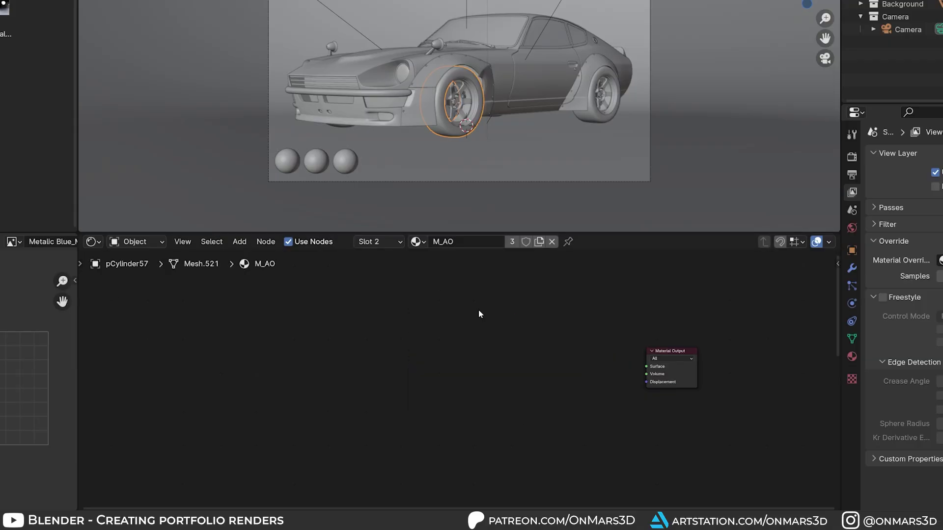
key("shift+a")
type("ao")
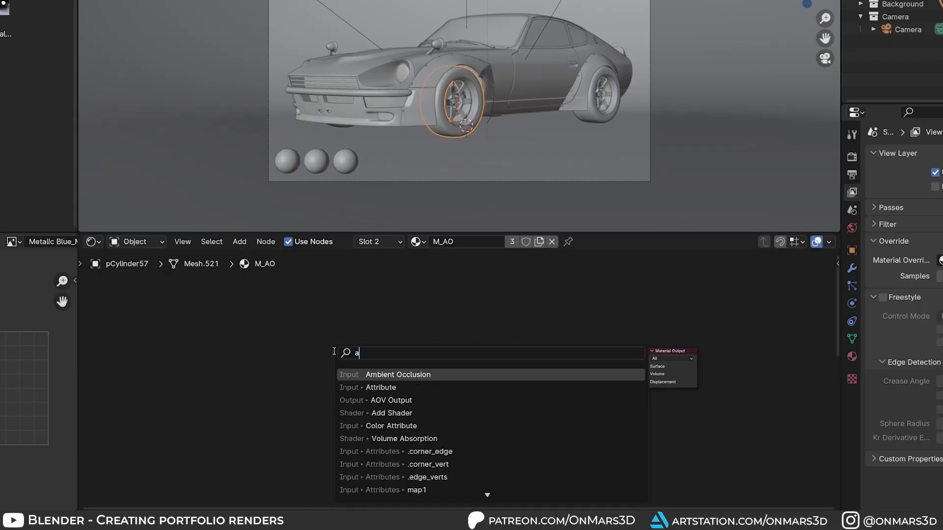
key("Return")
left_click(283, 355)
- Add a Color Ramp node beside the Ambient Occlusion node and link the occlusion color to its Fac input
key("shift+a")
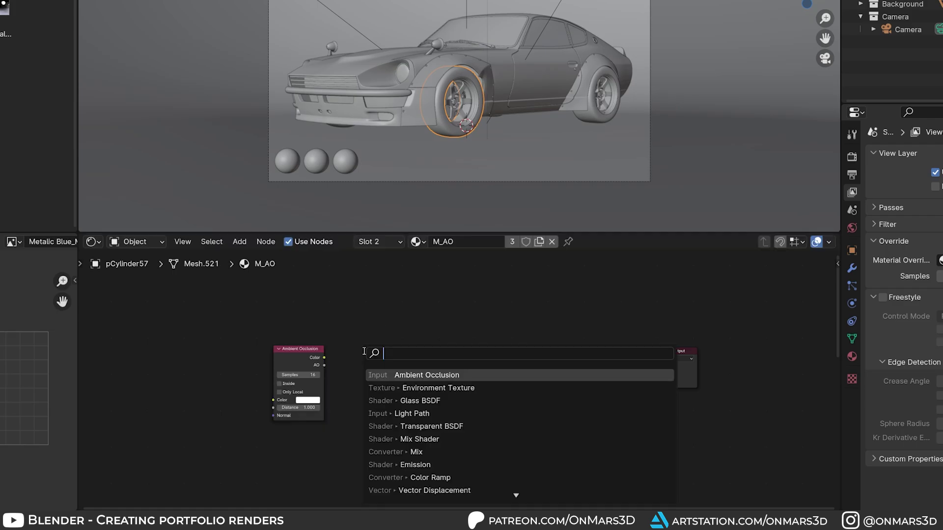
type("color")
key("Down")
key("Return")
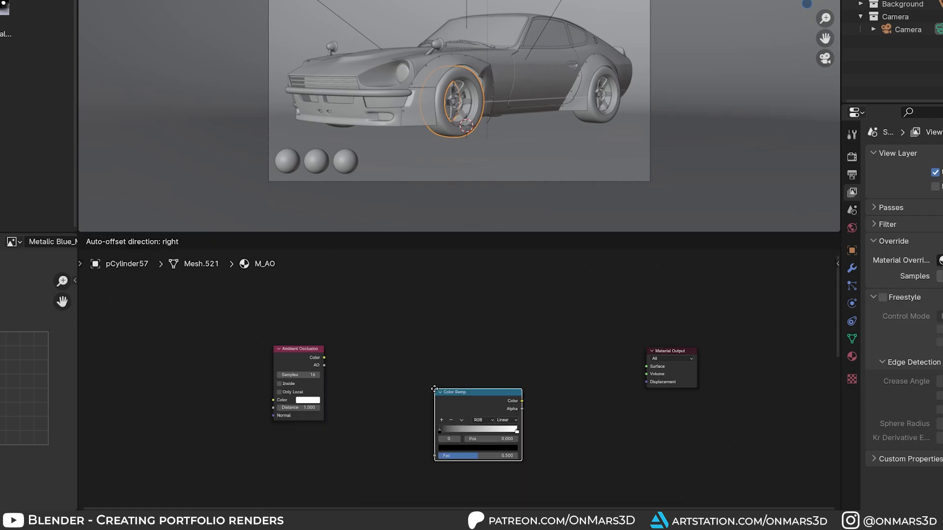
left_click(388, 352)
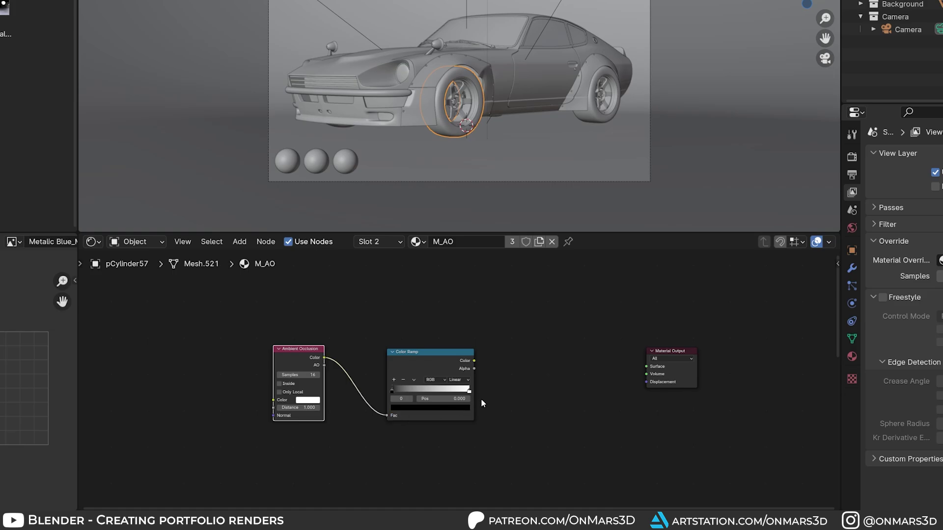
- Add an Emission shader before the Material Output and link the Color Ramp's color to it
key("shift+a")
type("emis")
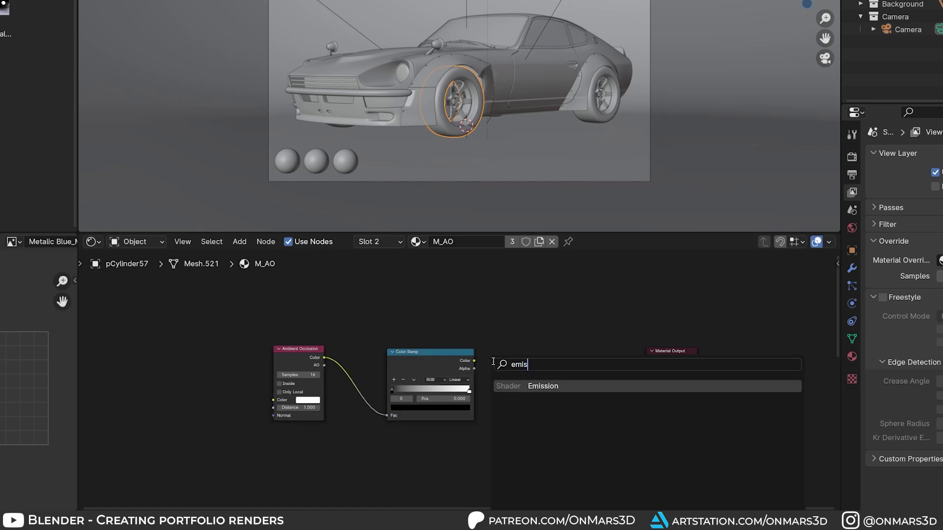
key("Return")
left_click(512, 354)
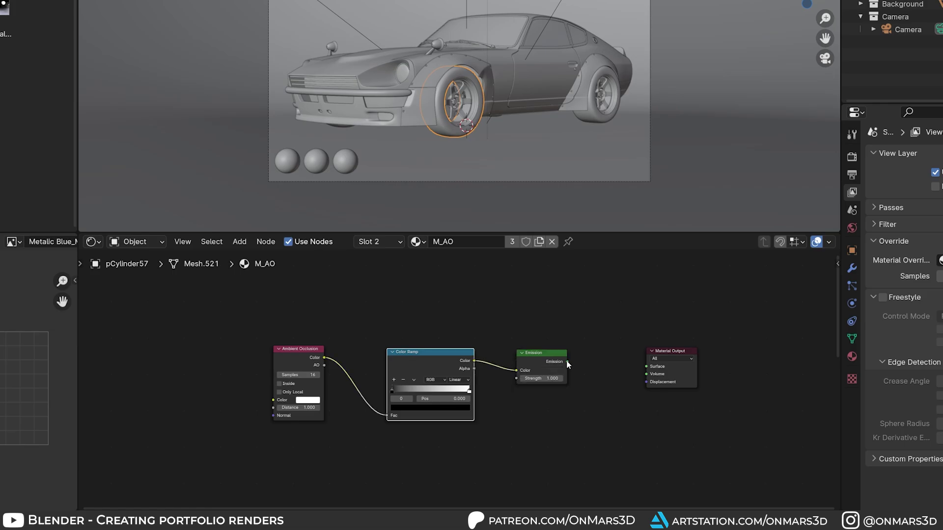
- Link the Emission shader to the Material Output's surface and set its strength to 12
left_click_drag(635, 362, 645, 364)
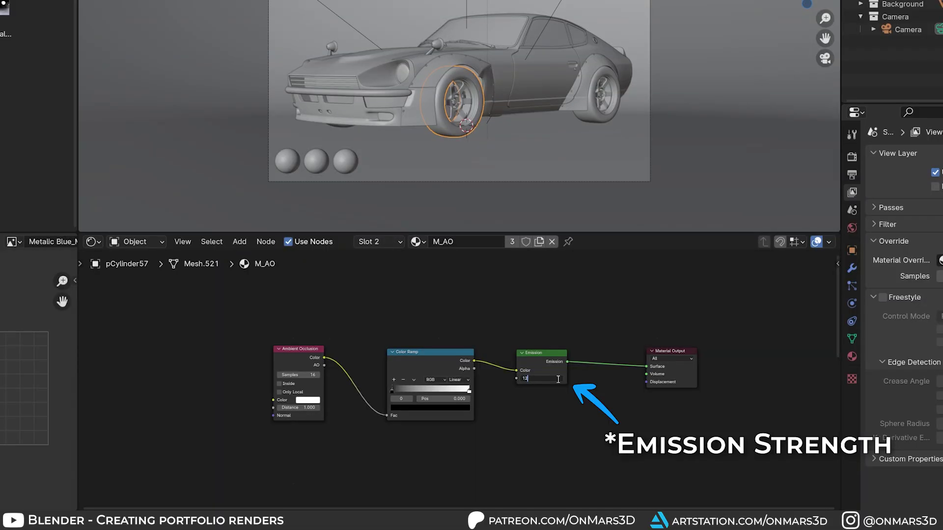
left_click(559, 378)
type("12.000")
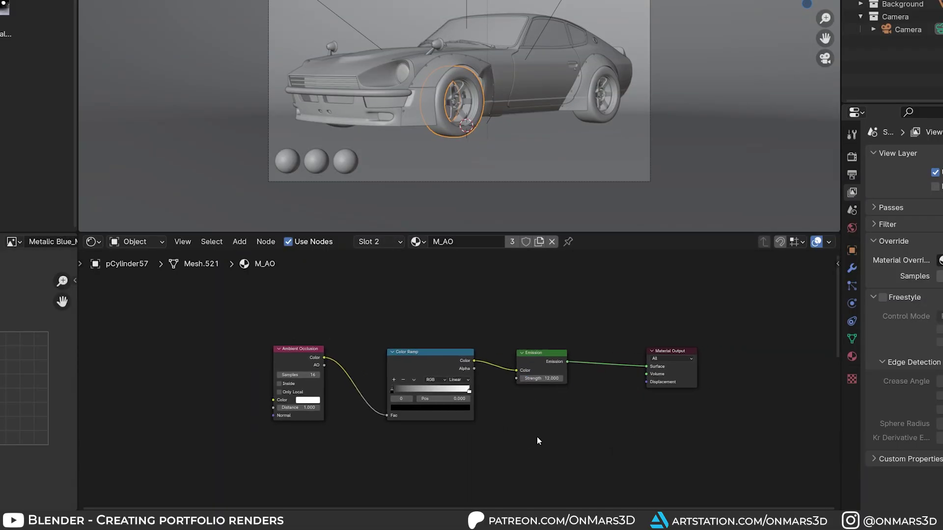
middle_click_drag(538, 441, 500, 454)
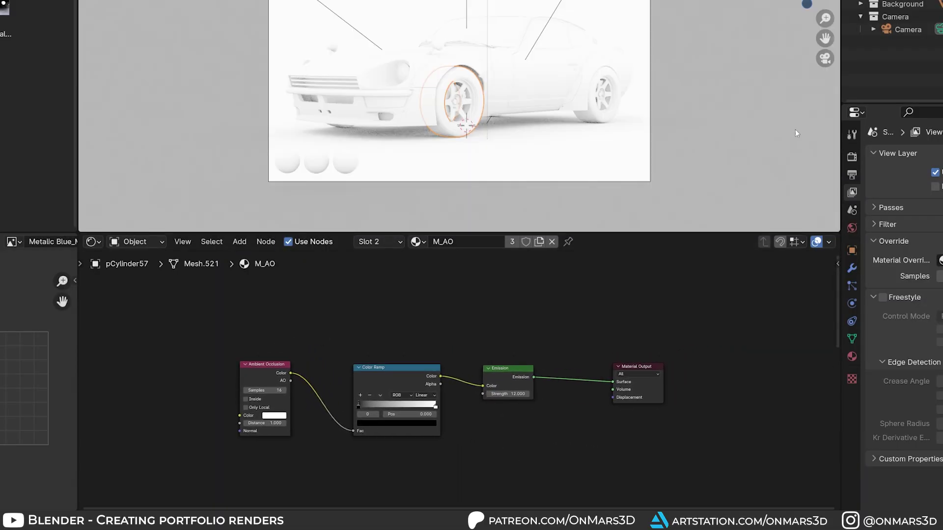
- Preview the M_AO material in the rendered viewport and add a Mix Shader node above the Emission node
left_click(741, 184)
left_click(456, 133)
middle_click_drag(489, 283, 463, 312)
key("shift+a")
type("mix s")
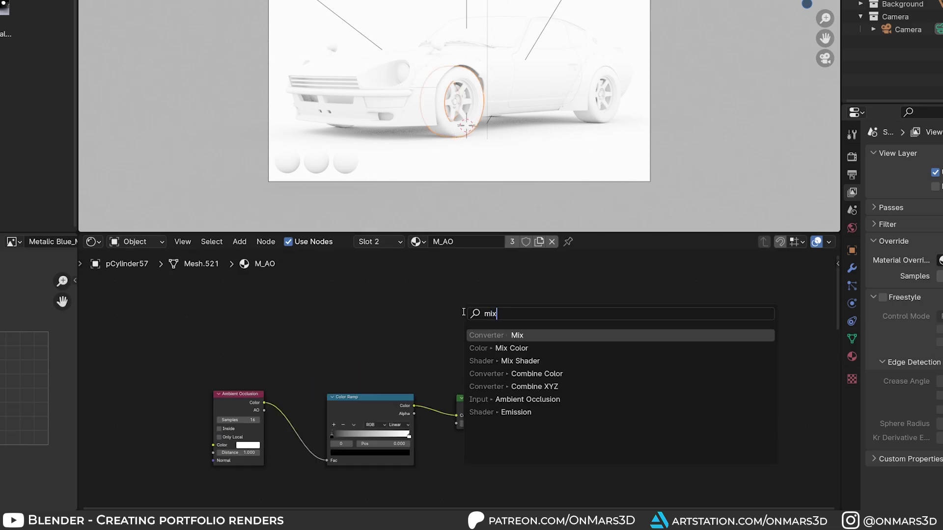
key("Return")
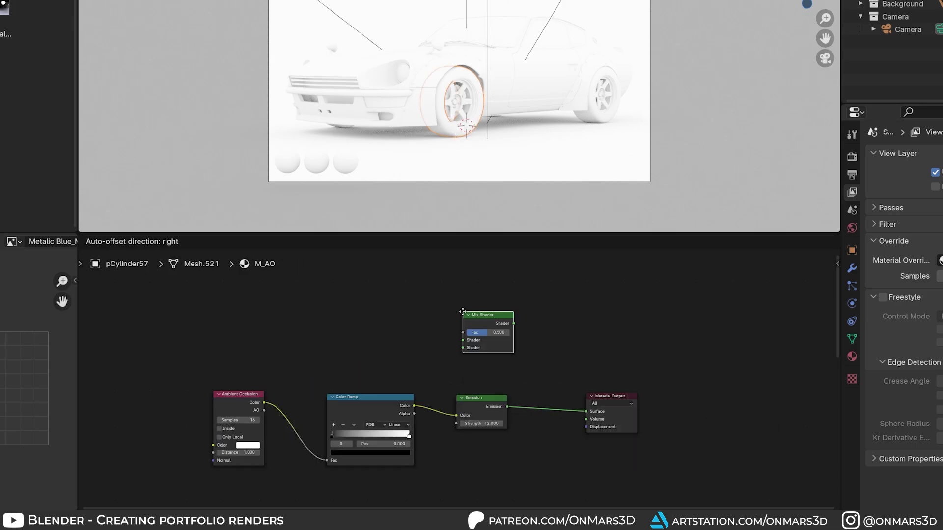
left_click(522, 323)
- Add a Light Path node beside the Mix Shader in the M_AO material
key("shift+a")
type("lig")
key("Return")
left_click(426, 330)
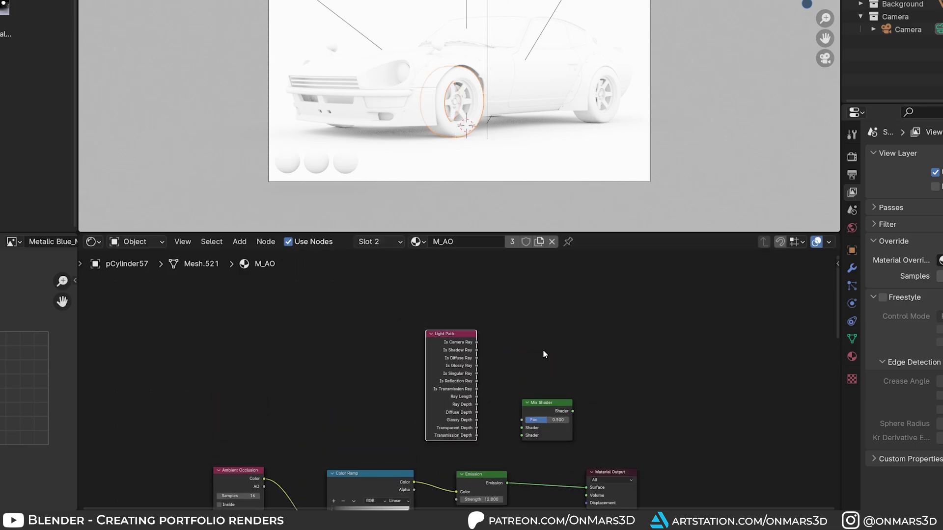
middle_click_drag(543, 354, 494, 284)
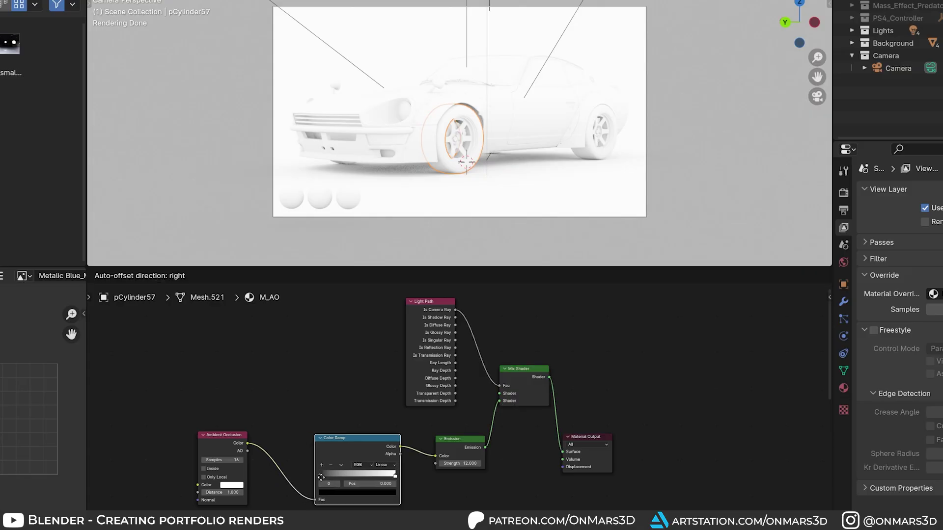
- Move the Color Ramp's black stop slightly inward and set the Ambient Occlusion distance to 5
left_click_drag(321, 478, 326, 476)
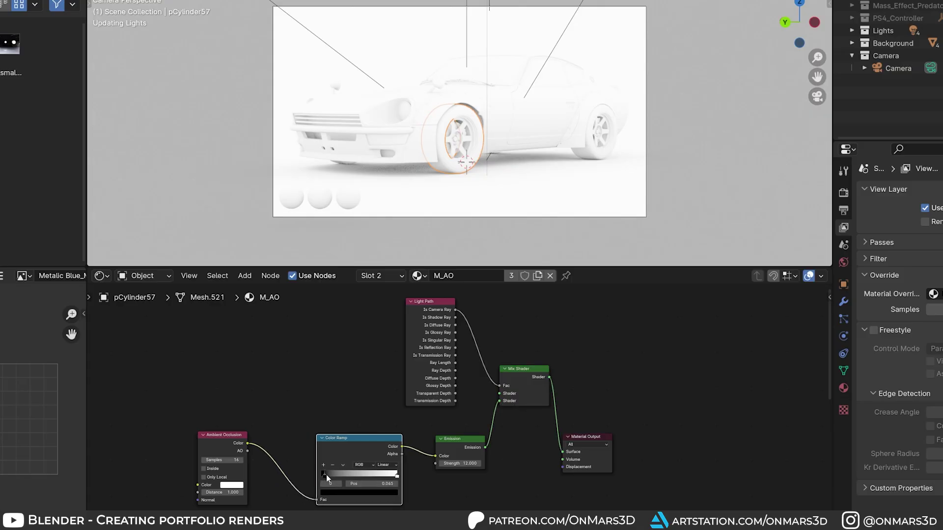
left_click(232, 492)
type("5")
key("Return")
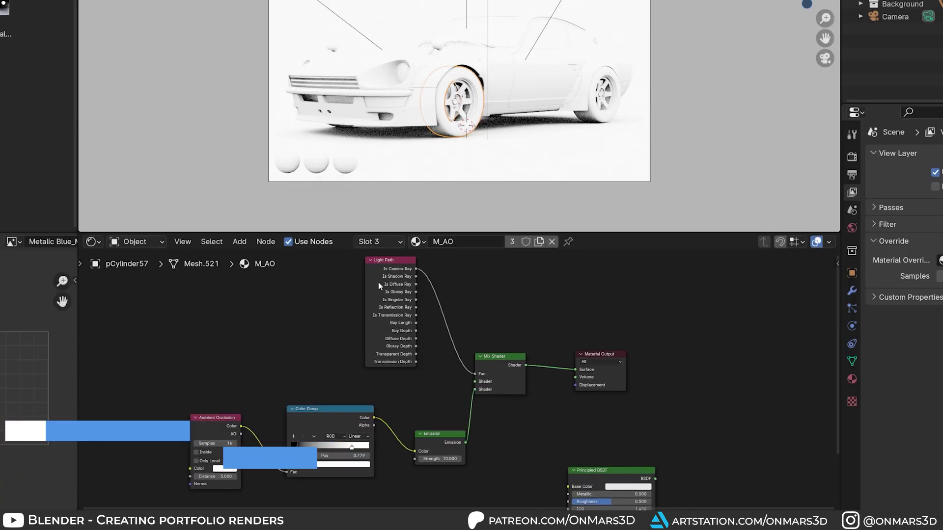
- Copy the Light Path, Mix Shader and Emission nodes from M_AO into the M_Wire material
left_click_drag(521, 472, 390, 281)
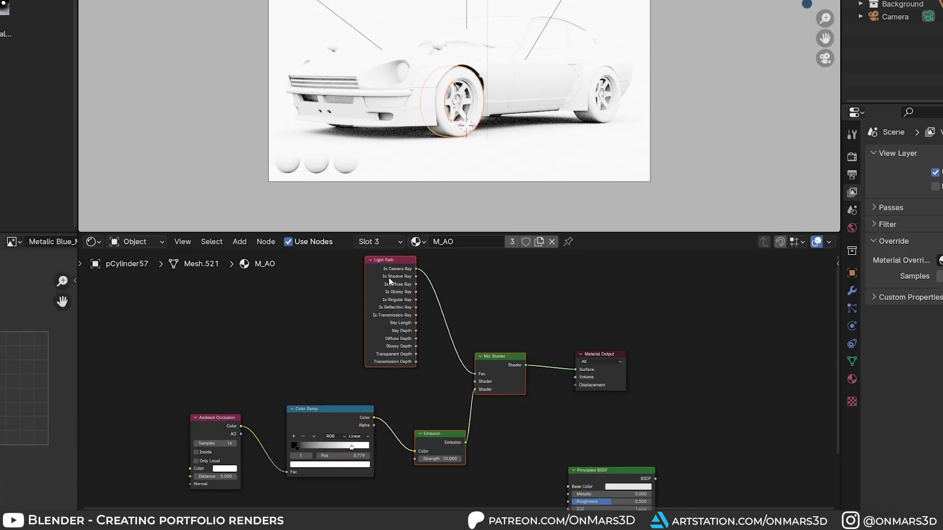
left_click(417, 242)
left_click(444, 332)
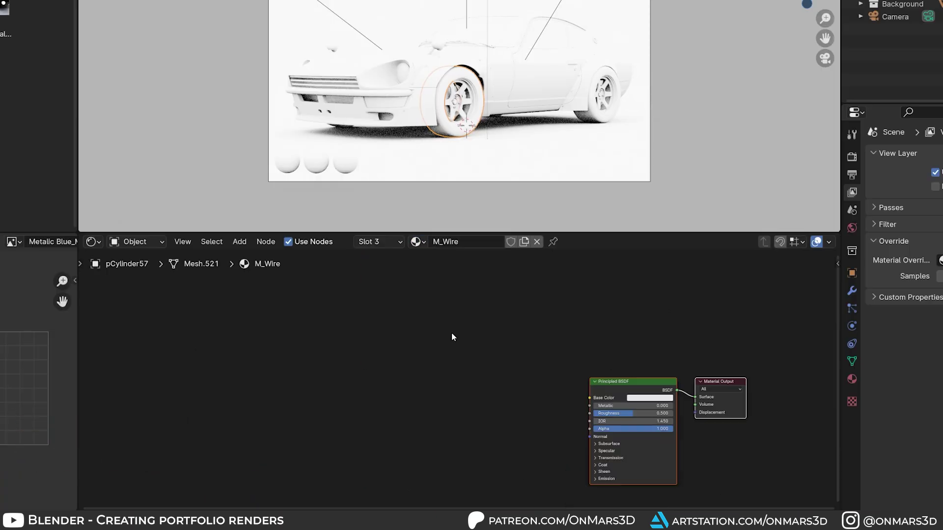
key("ctrl+v")
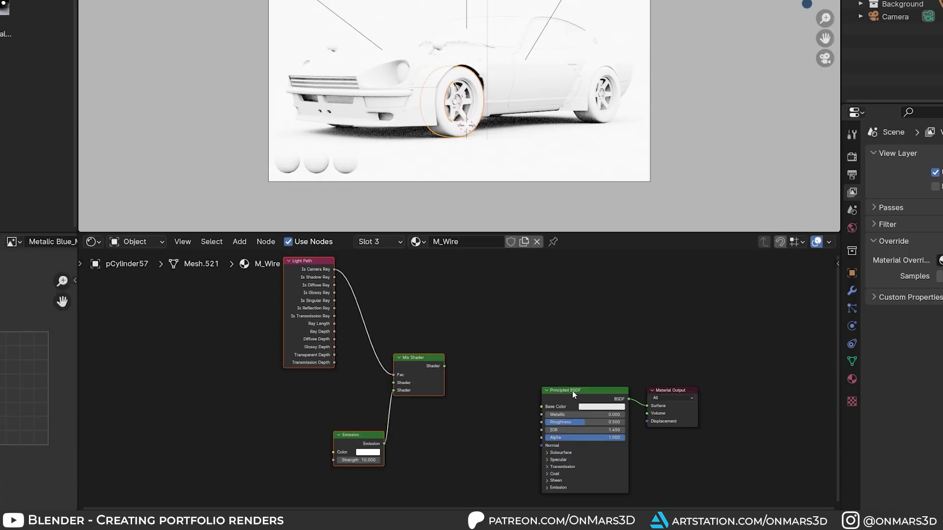
- Move M_Wire's Principled BSDF and Material Output nodes aside and link the Mix Shader to the output's surface
left_click_drag(572, 391, 522, 441)
left_click_drag(654, 391, 616, 350)
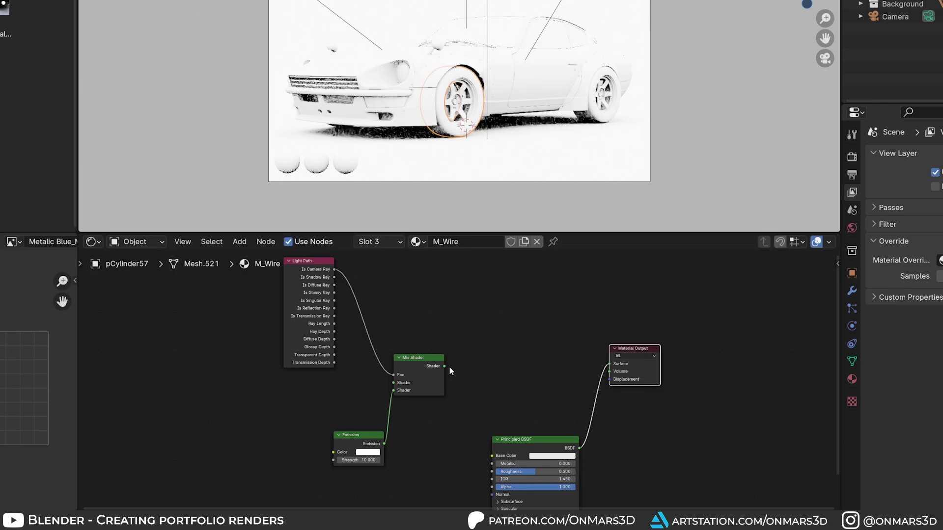
left_click_drag(445, 366, 529, 363)
middle_click_drag(454, 301, 465, 323)
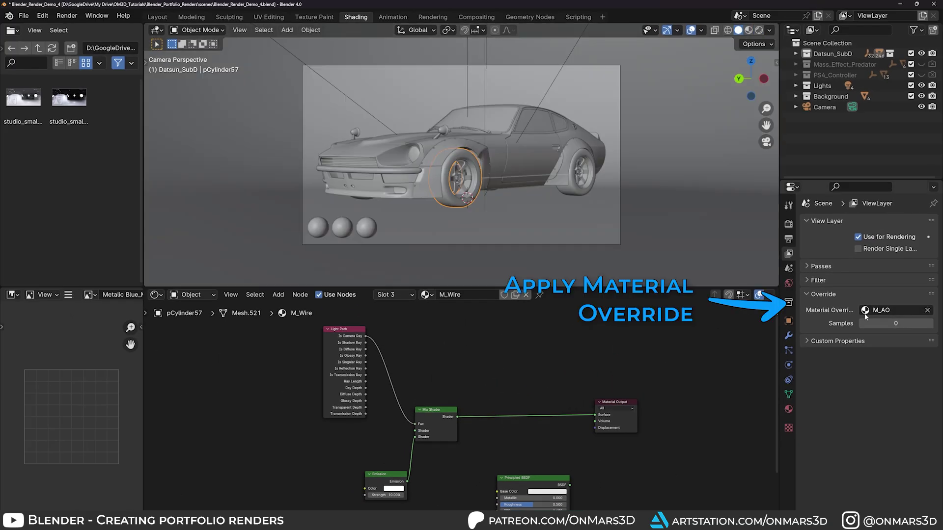
- Set the view layer's material override to M_Wire and show the viewport in rendered shading
left_click(940, 260)
left_click(931, 370)
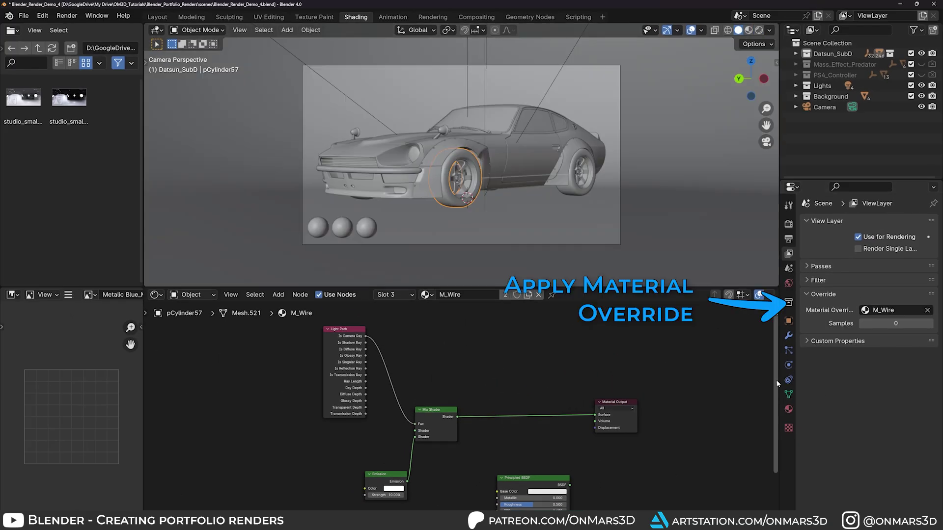
left_click(759, 30)
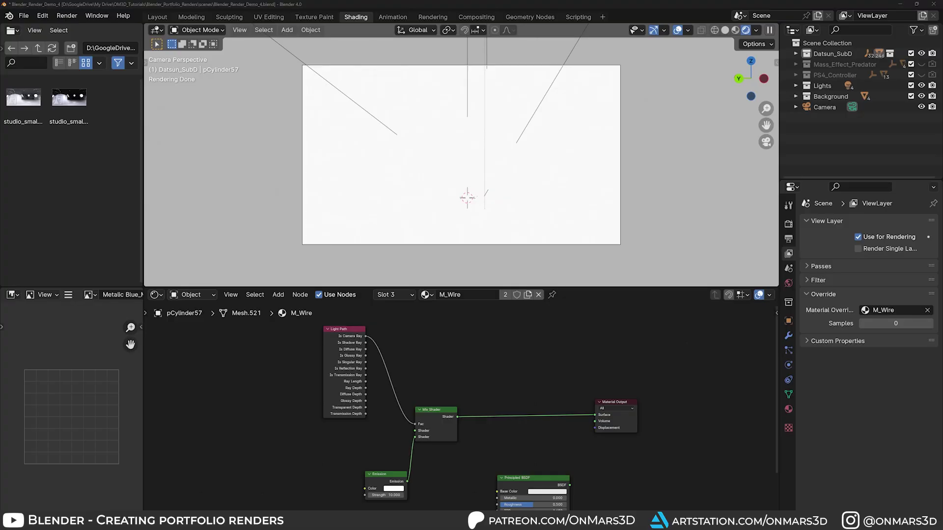
- Enable Freestyle in the scene's render settings
left_click(789, 223)
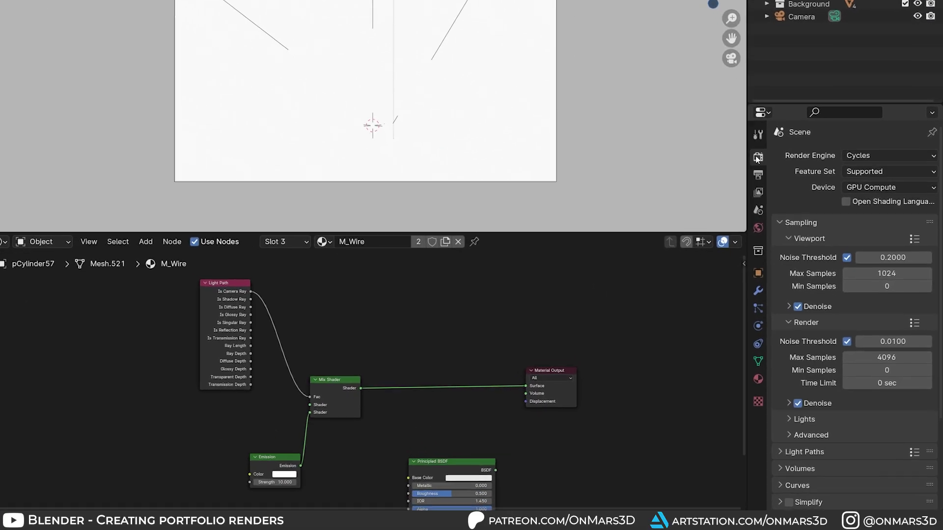
scroll(849, 320, "down", 8)
left_click(806, 465)
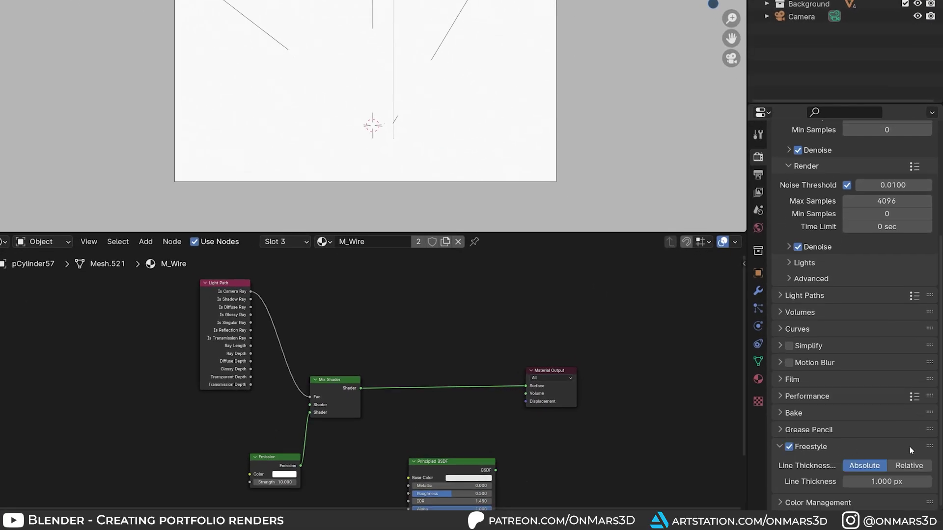
- Restrict the view layer's Freestyle LineSet to Edge Mark, with Silhouette, Crease and Border turned off
left_click(758, 193)
scroll(814, 227, "up", 6)
left_click(779, 297)
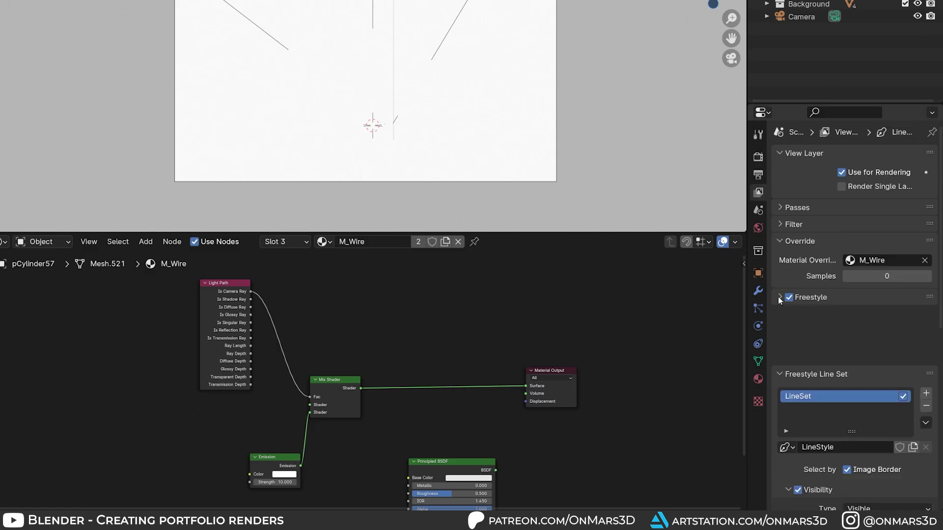
left_click(779, 297)
scroll(810, 309, "down", 3)
scroll(813, 306, "down", 10)
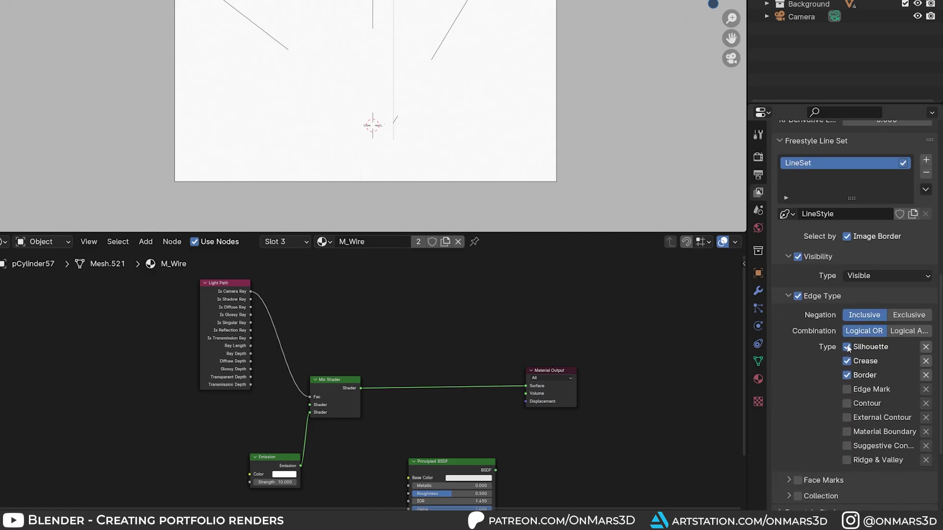
left_click(847, 389)
scroll(847, 389, "down", 3)
- Hide the Background collection, select the car's meshes and mark all their edges as Freestyle edges
left_click(918, 4)
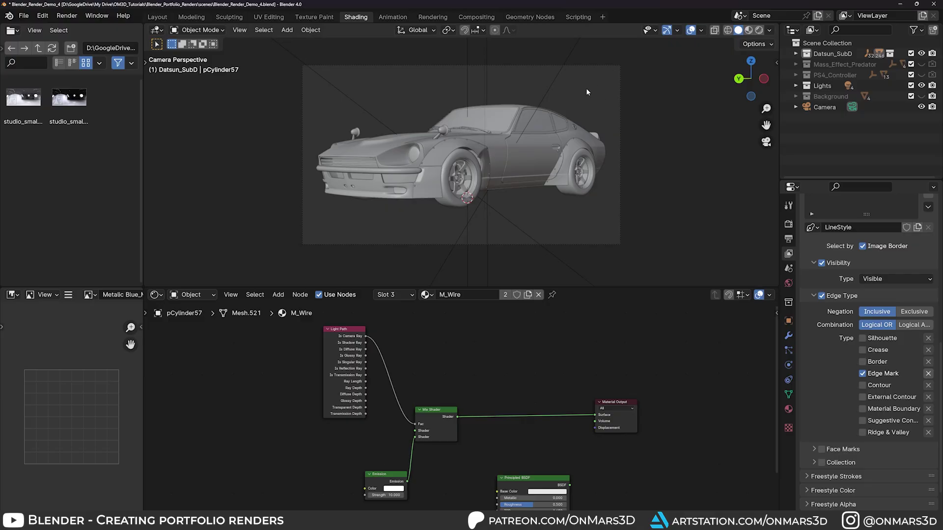
key("a")
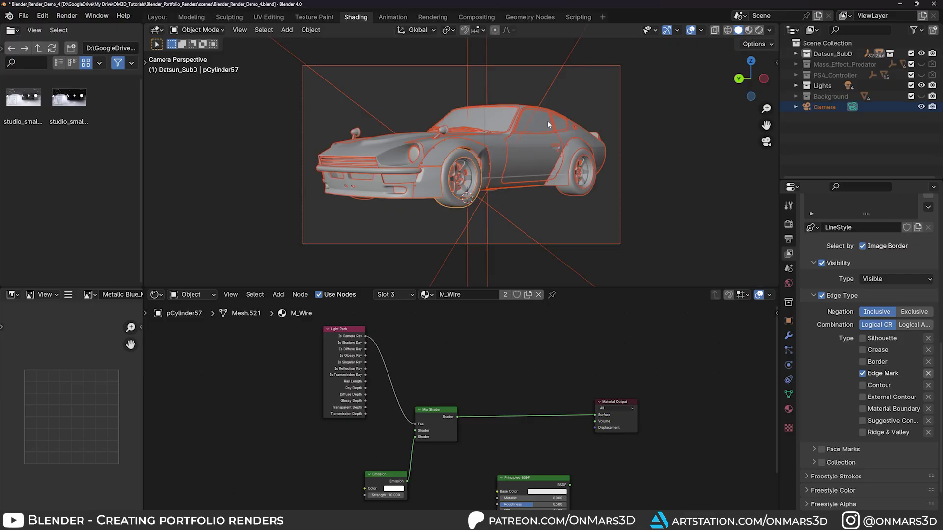
key("Tab")
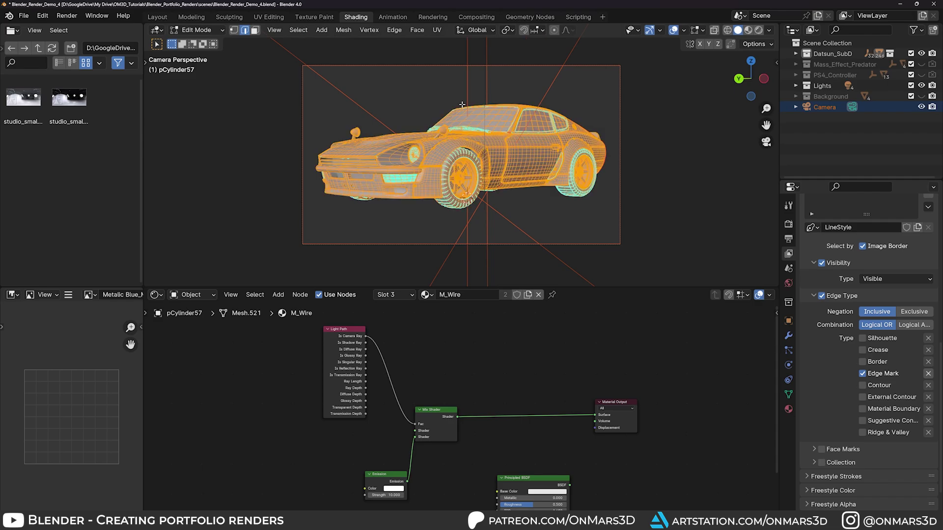
key("ctrl+e")
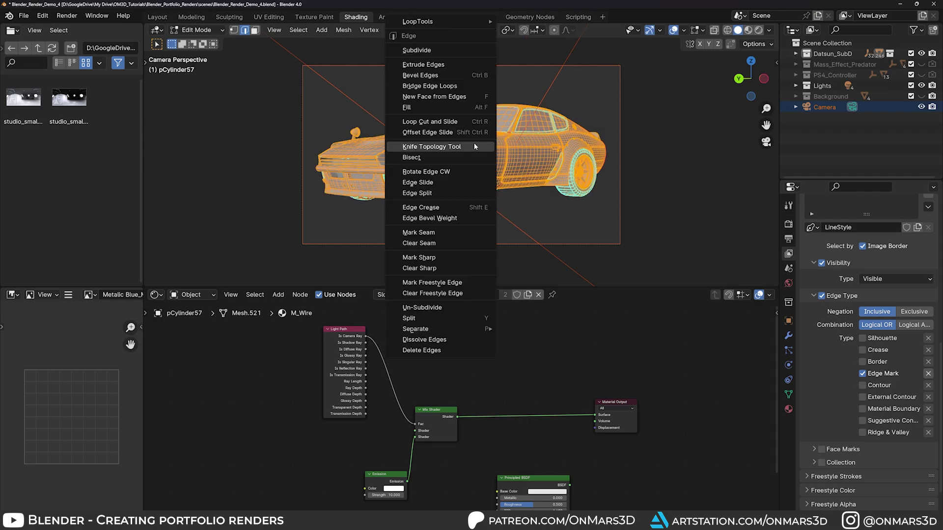
left_click(478, 283)
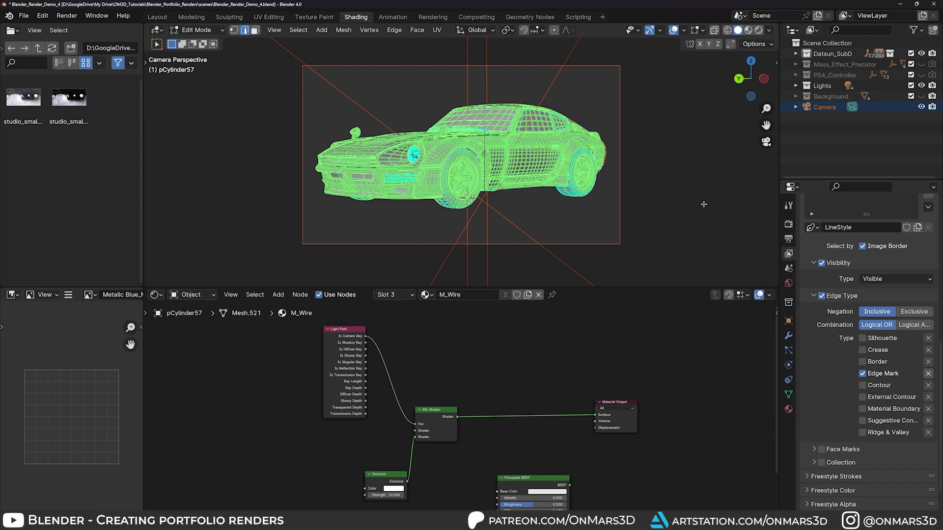
key("Tab")
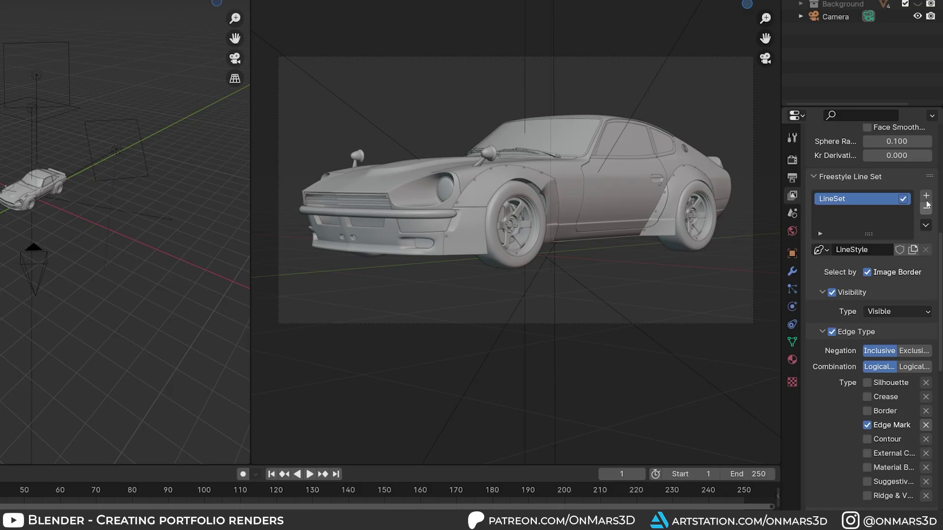
- Add a second Freestyle line set named LineSet_Outline with a base thickness of 4
left_click(926, 196)
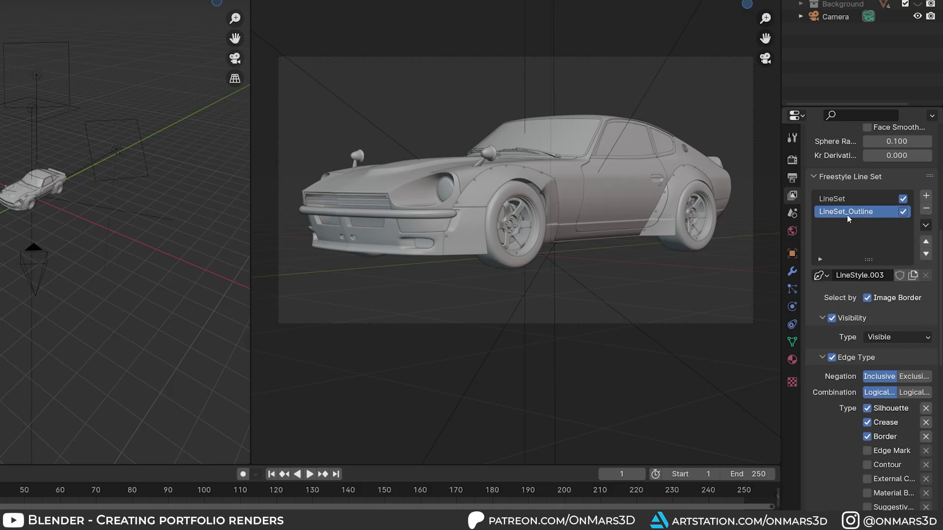
scroll(941, 256, "down", 15)
left_click(905, 439)
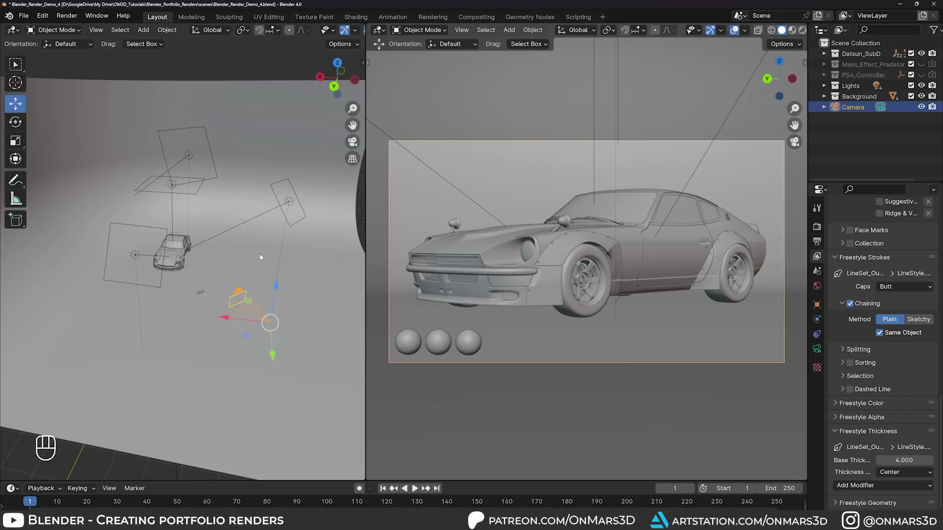
- Move the camera into a new collection named Camera
key("m")
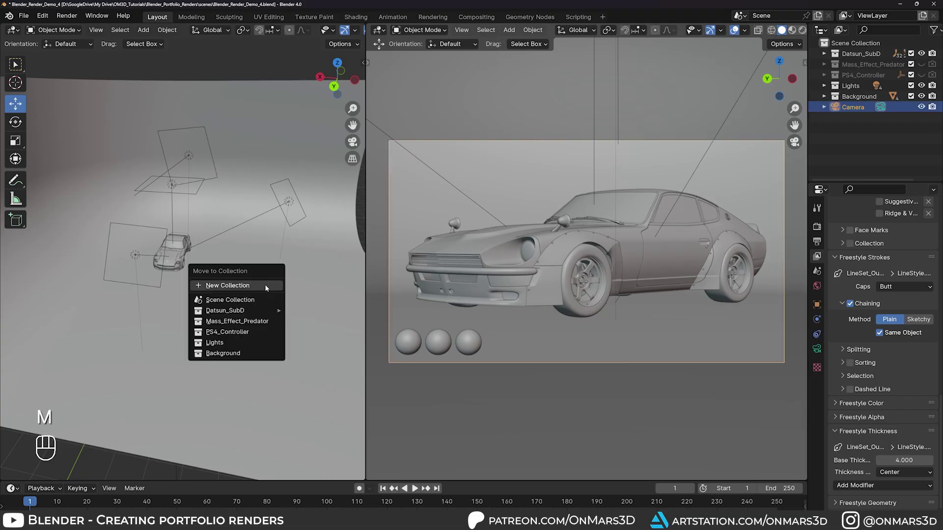
left_click(264, 284)
type("Camera")
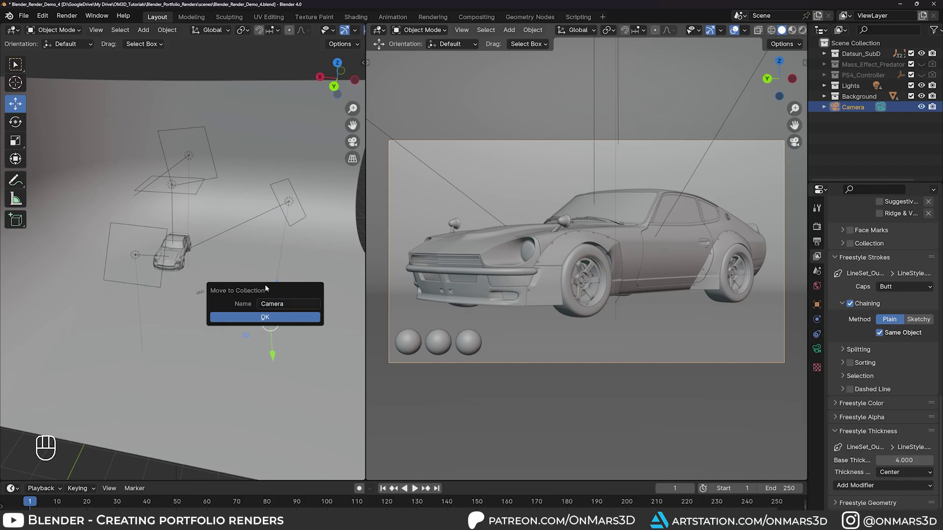
key("Return")
left_click(838, 107)
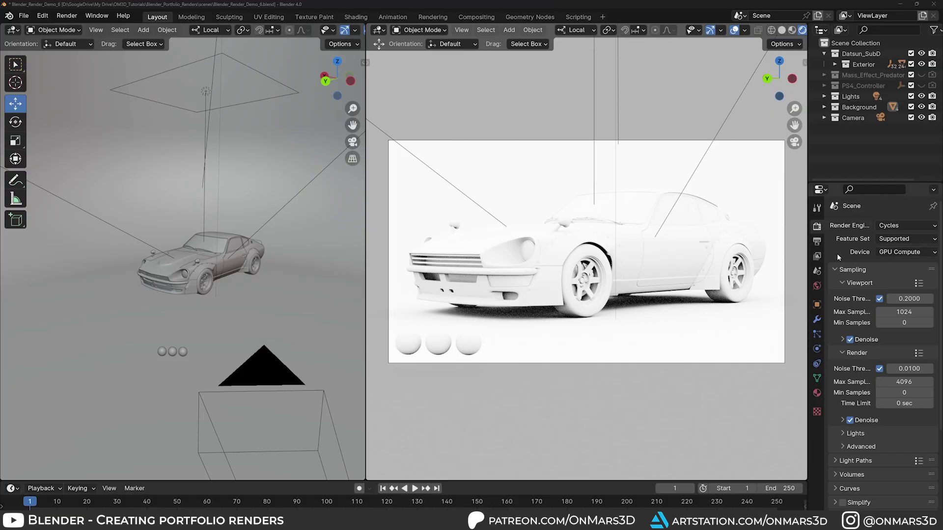
- Set up the current view layer as Beauty_Layer, without a material override and with Freestyle turned off
left_click(816, 257)
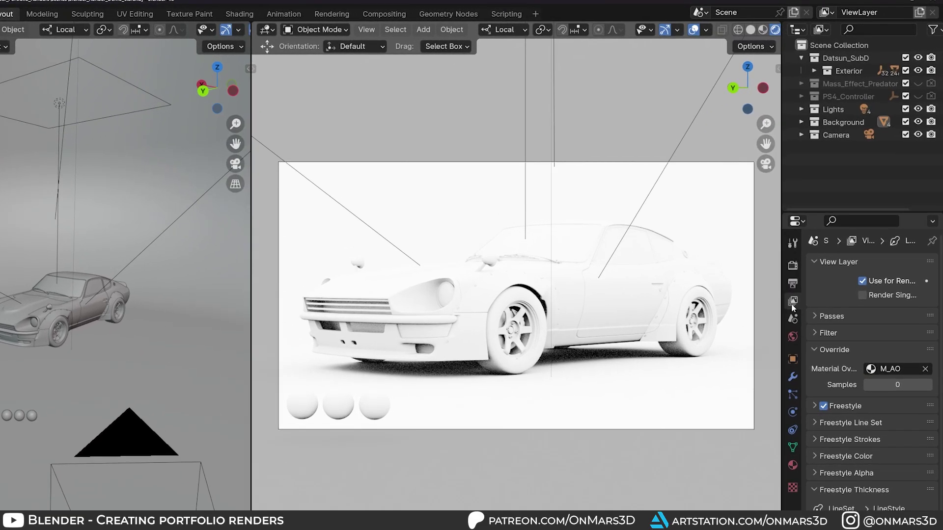
left_click(925, 369)
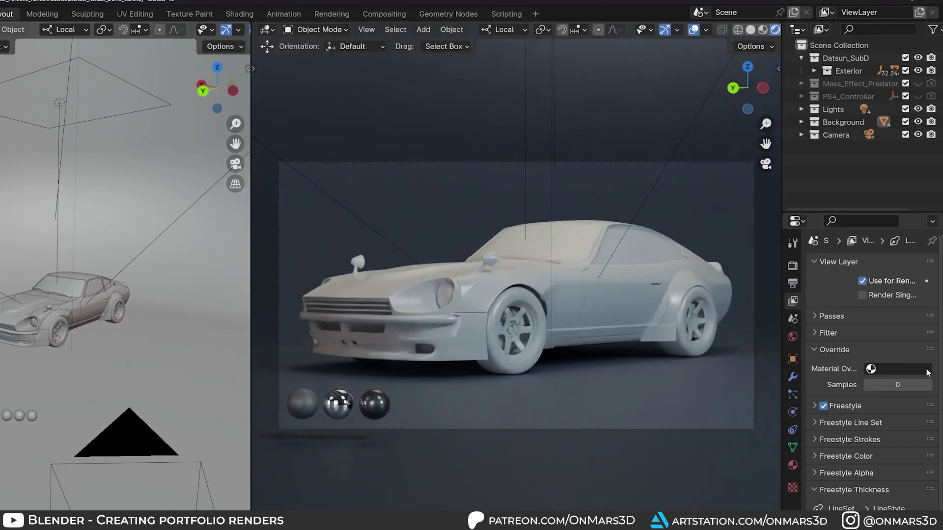
left_click(870, 16)
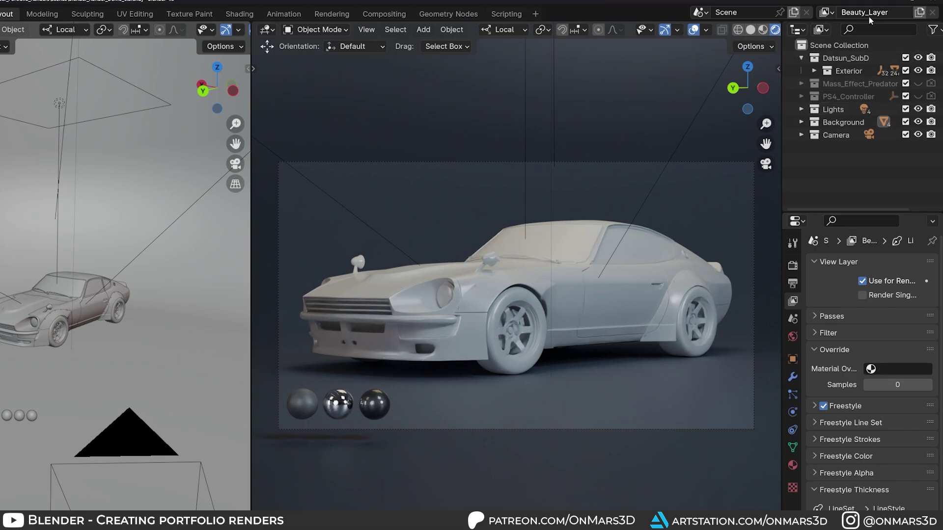
left_click(824, 407)
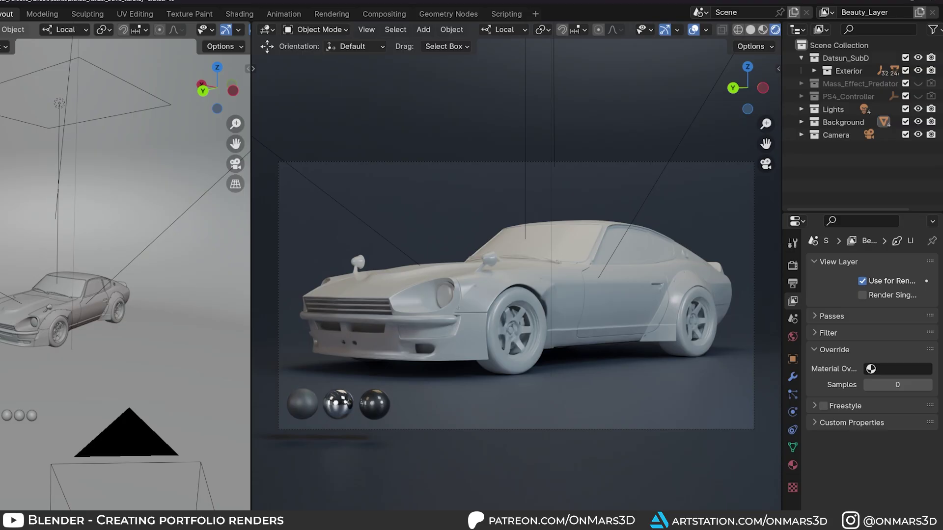
- Add a new view layer with copied settings and name it Wire_Layer
left_click(920, 12)
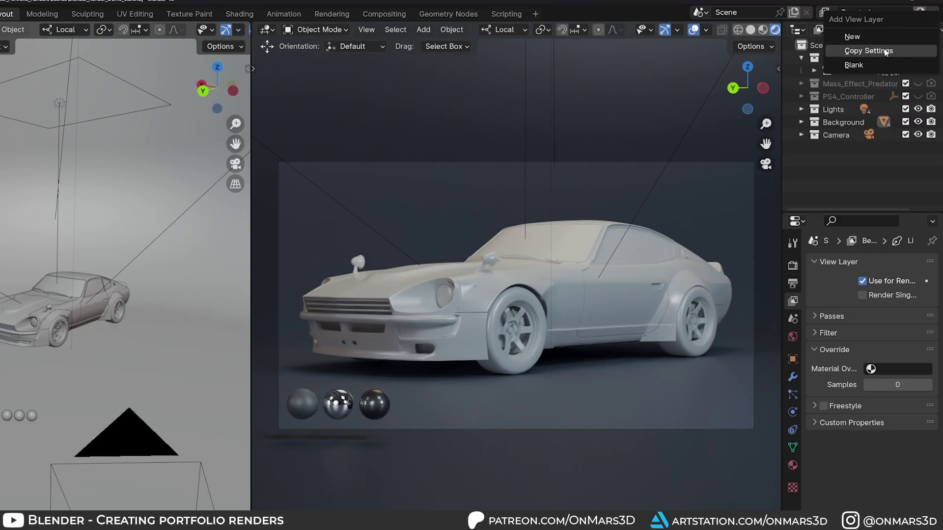
left_click(913, 58)
left_click(873, 13)
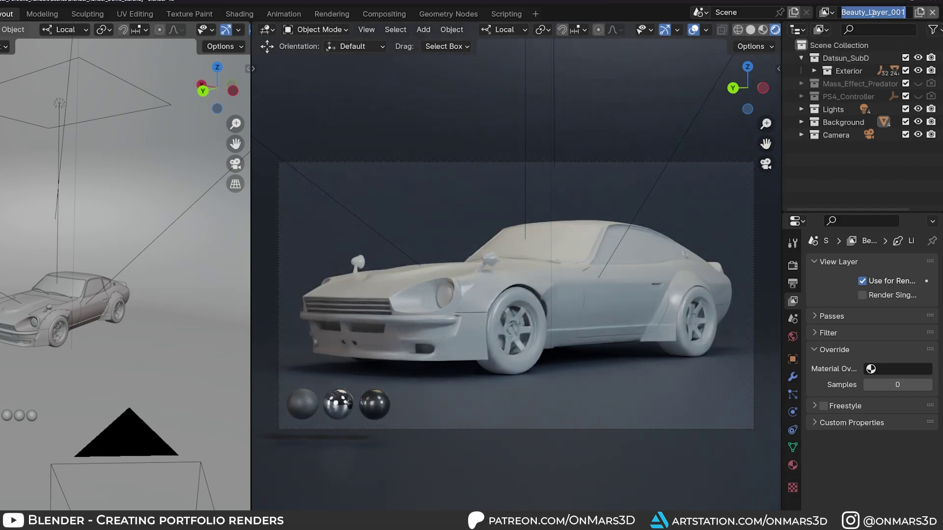
type("Wire_Layer")
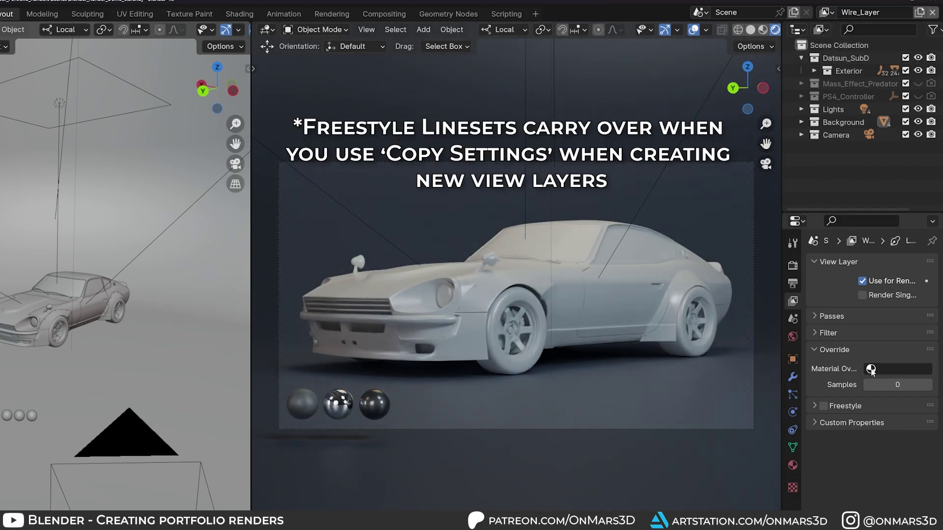
- Set M_Wire as the material override of Wire_Layer and turn Freestyle on
left_click(871, 370)
left_click(841, 434)
left_click(823, 406)
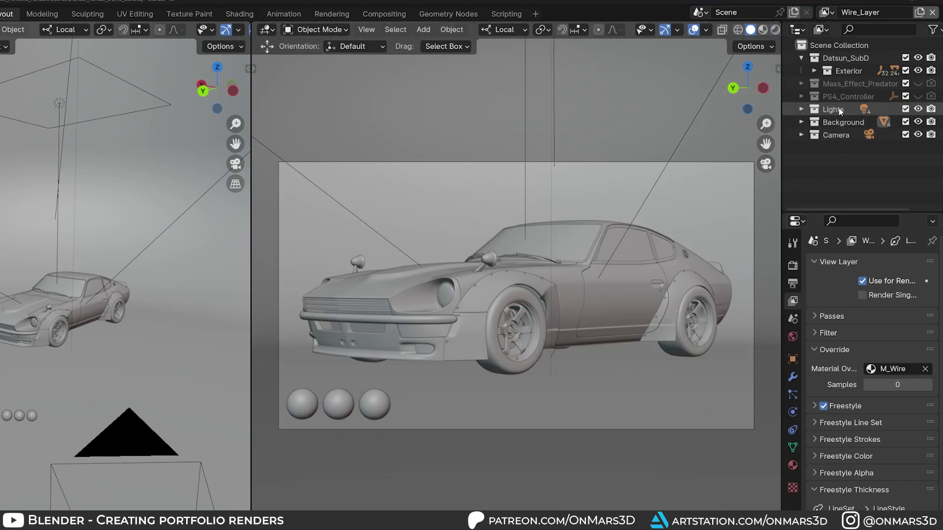
- Exclude the Lights and Background collections from the Wire_Layer view layer
left_click(839, 108)
left_click(843, 120, "ctrl")
right_click(843, 120)
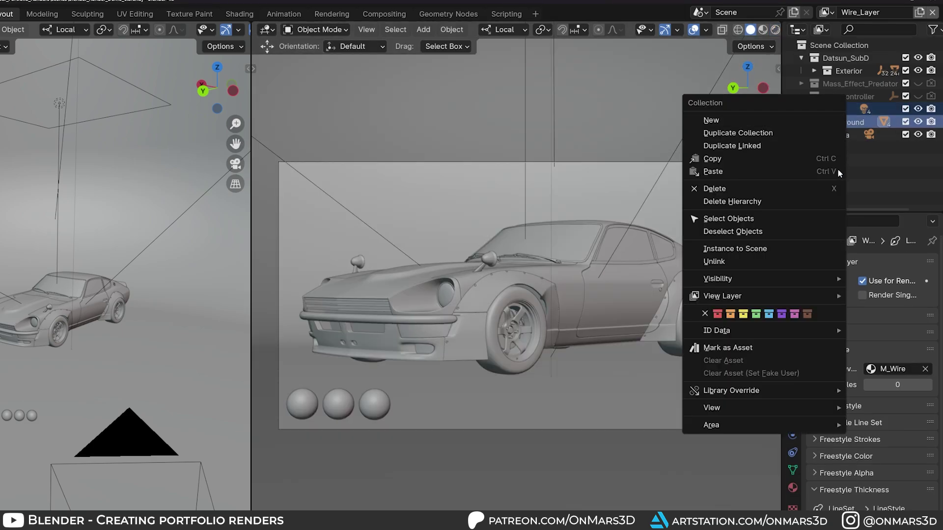
mouse_move(799, 294)
left_click(630, 294)
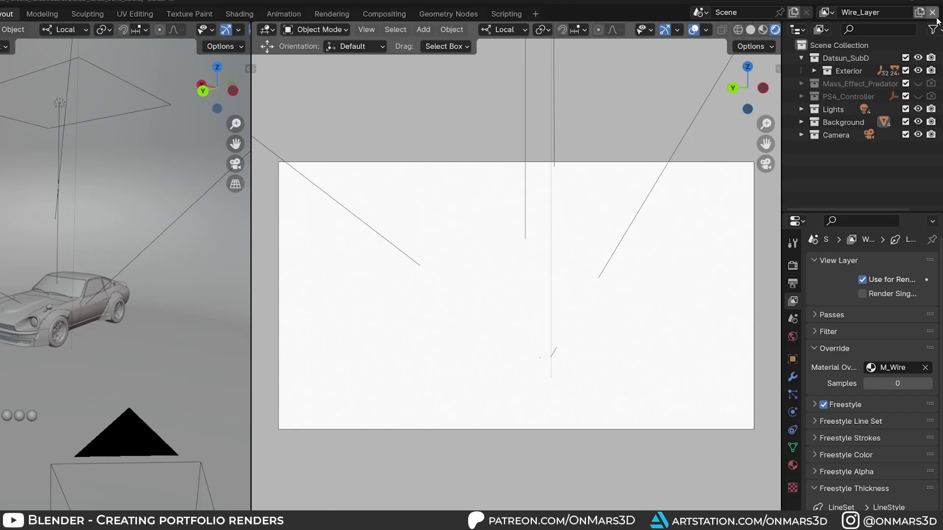
- Add another view layer with copied settings and name it AO_Layer
left_click(919, 11)
left_click(868, 51)
double_click(853, 12)
type("AO")
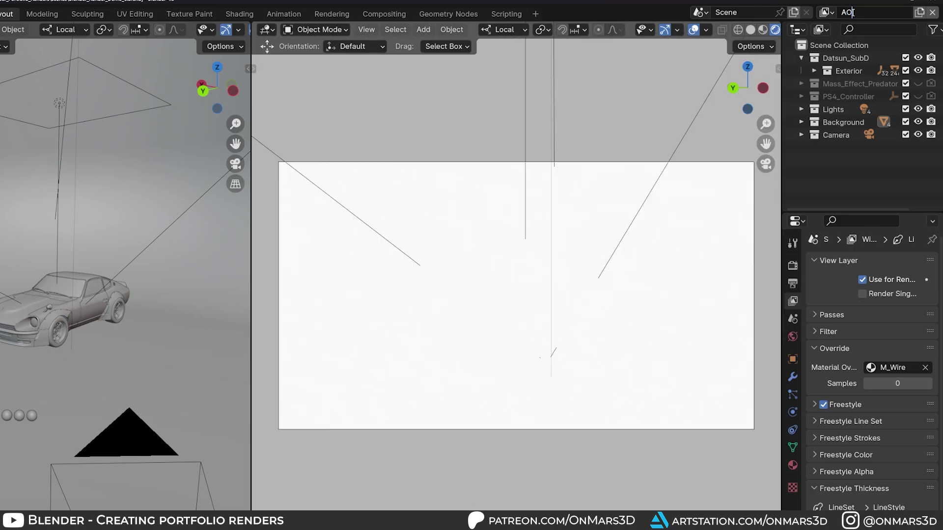
- Turn Freestyle off for AO_Layer and set its material override to M_AO
left_click(823, 405)
left_click(892, 367)
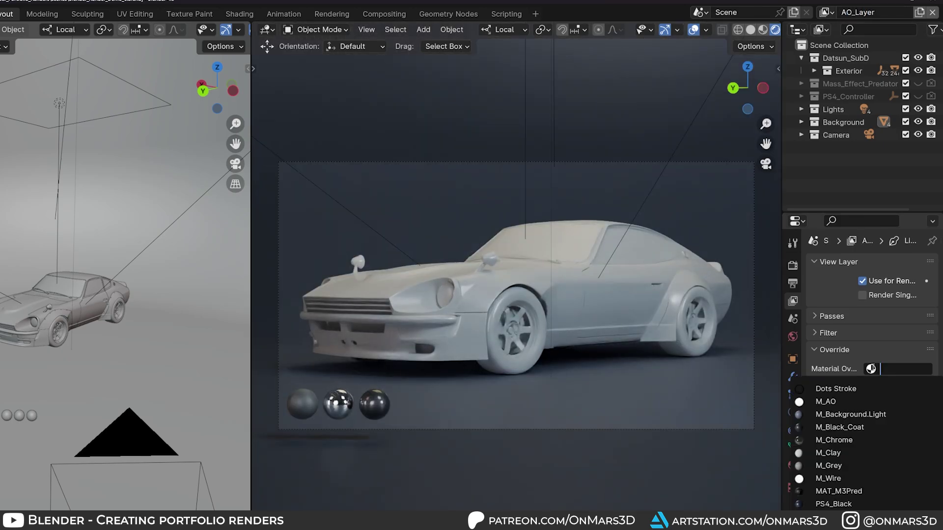
left_click(867, 401)
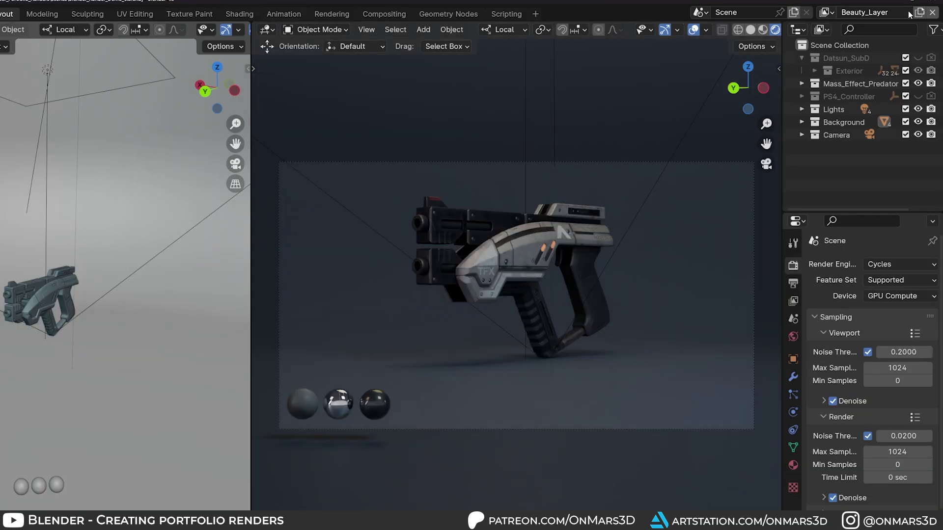
- With the Mass Effect pistol shown, add a view layer with copied settings named Clay_Layer
left_click(920, 12)
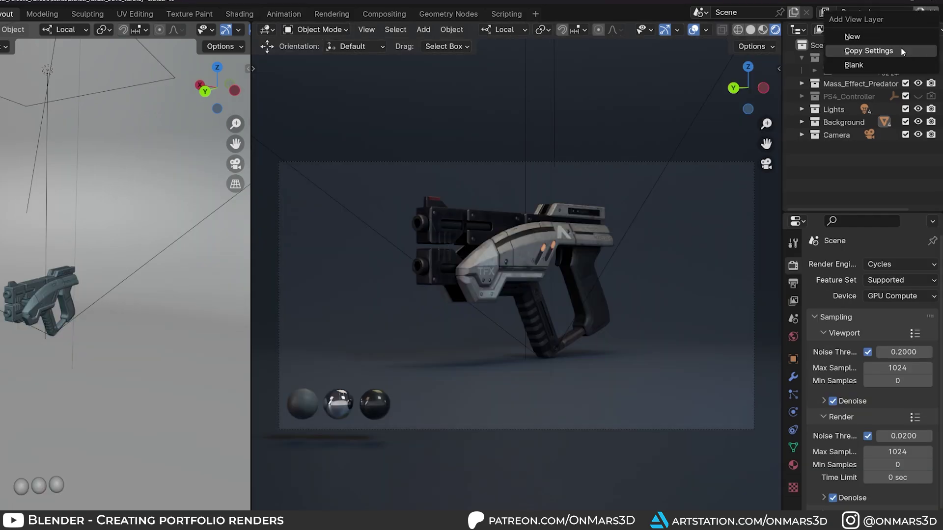
left_click(900, 47)
double_click(883, 13)
type("Clay_Layer")
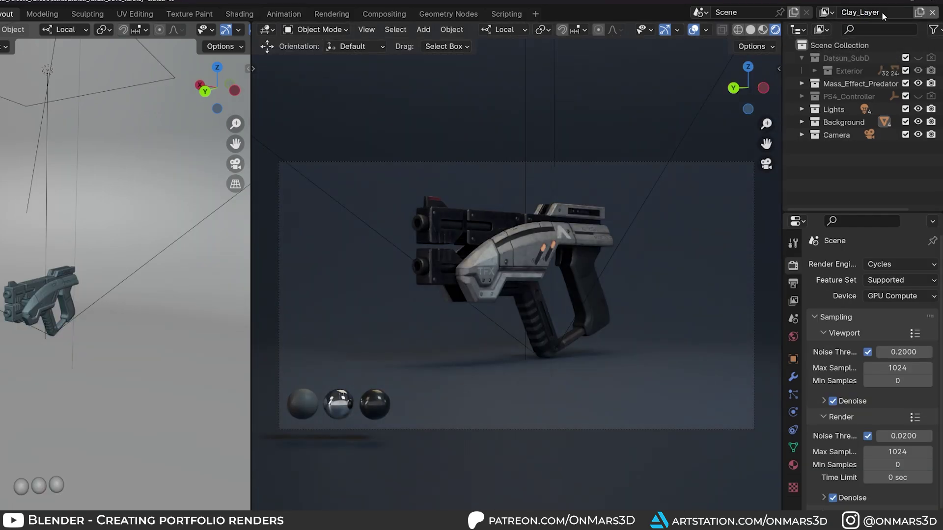
- Set M_Clay as the material override of Clay_Layer
left_click(793, 301)
left_click(899, 367)
left_click(840, 453)
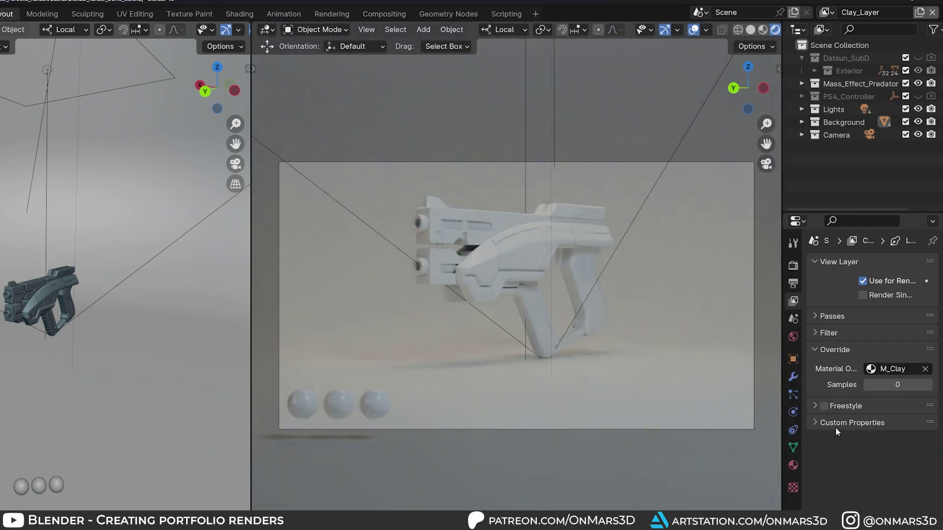
- Exclude the Background collection from Clay_Layer and make the render's film background transparent
right_click(834, 122)
mouse_move(769, 209)
left_click(699, 215)
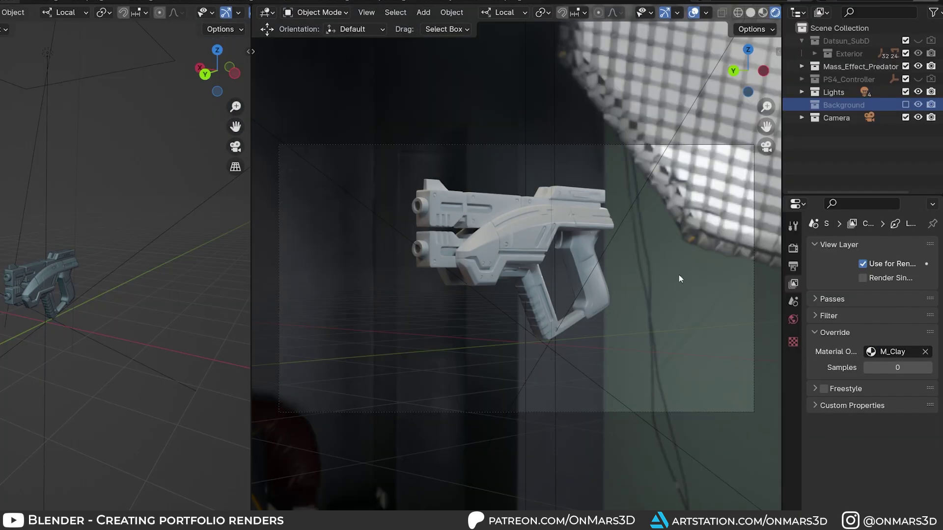
left_click(793, 247)
scroll(817, 491, "down", 10)
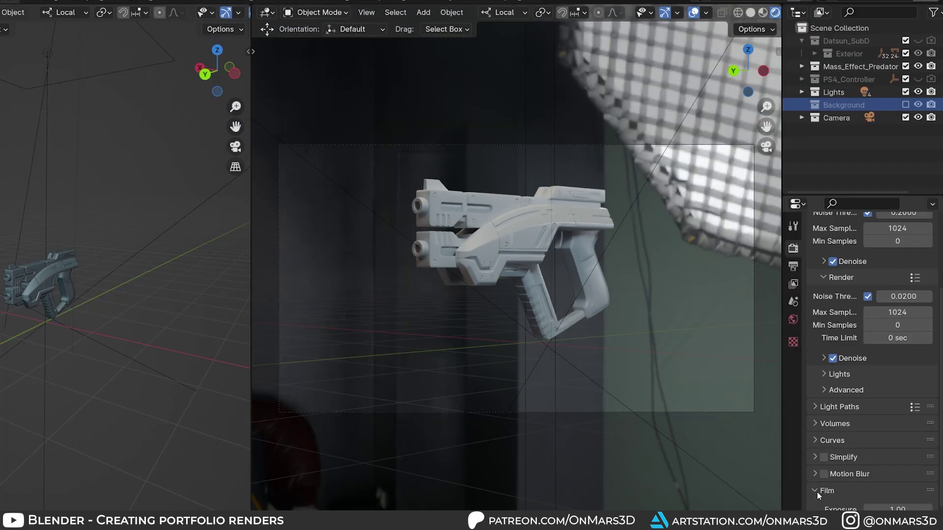
left_click(833, 452)
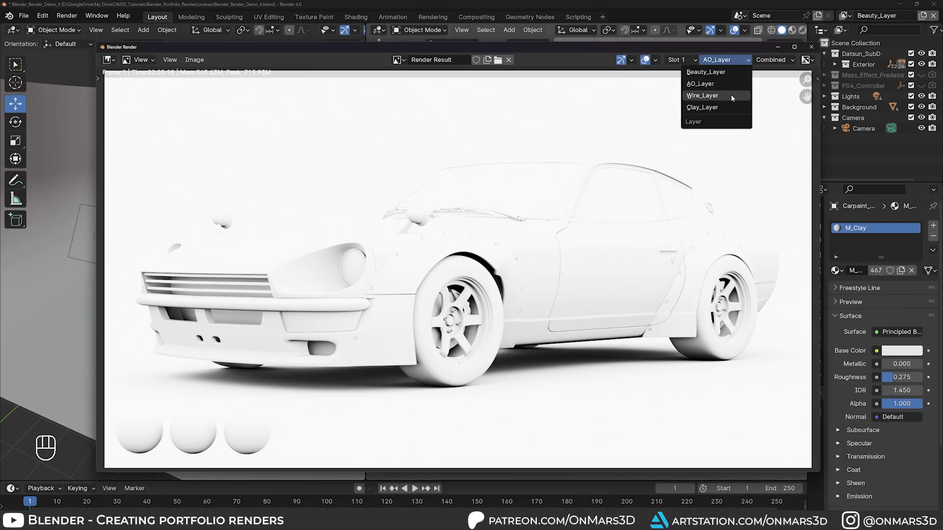
- Check the Wire_Layer render and save the Beauty_Layer render as datsun_beauty.png in PNG format
left_click(731, 95)
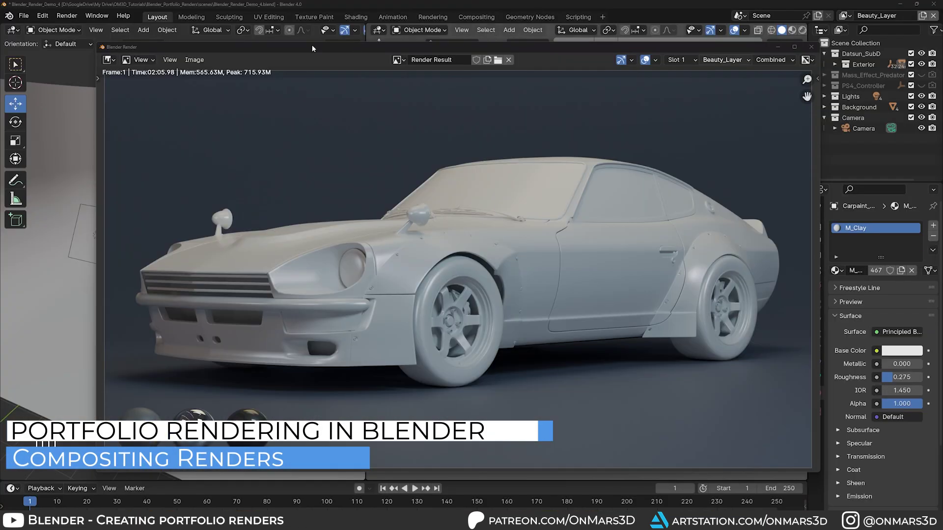
key("shift+alt+s")
left_click(373, 422)
type("datsun_beauty.png")
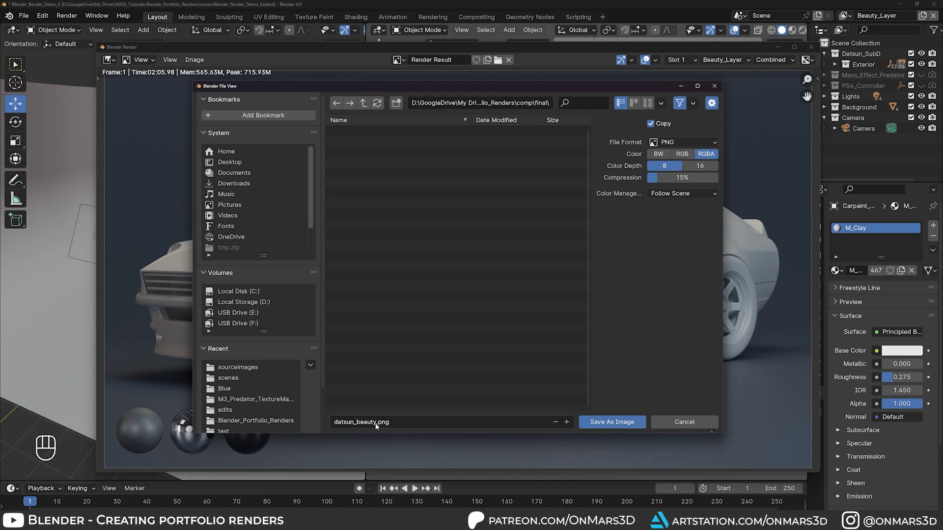
left_click(684, 142)
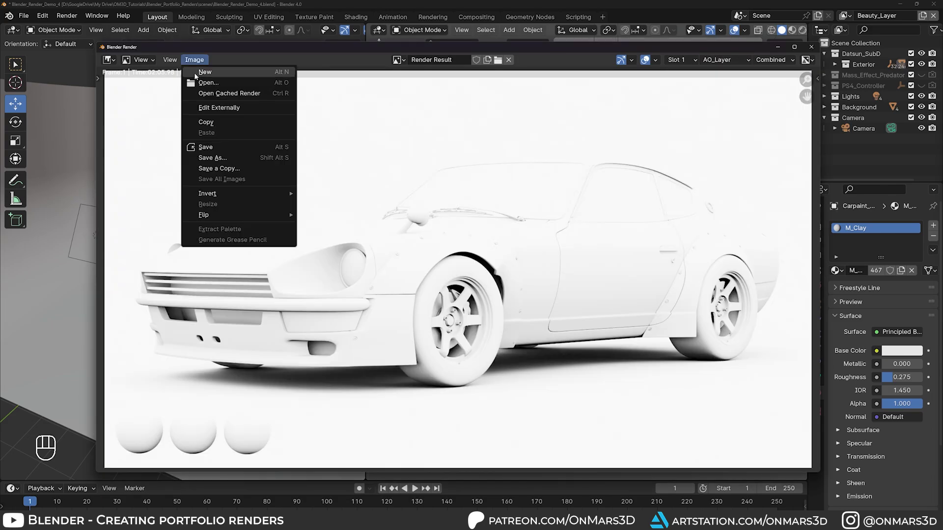
- Save the AO_Layer render as datsun_ao.png in the same folder
left_click(211, 167)
left_click(361, 422)
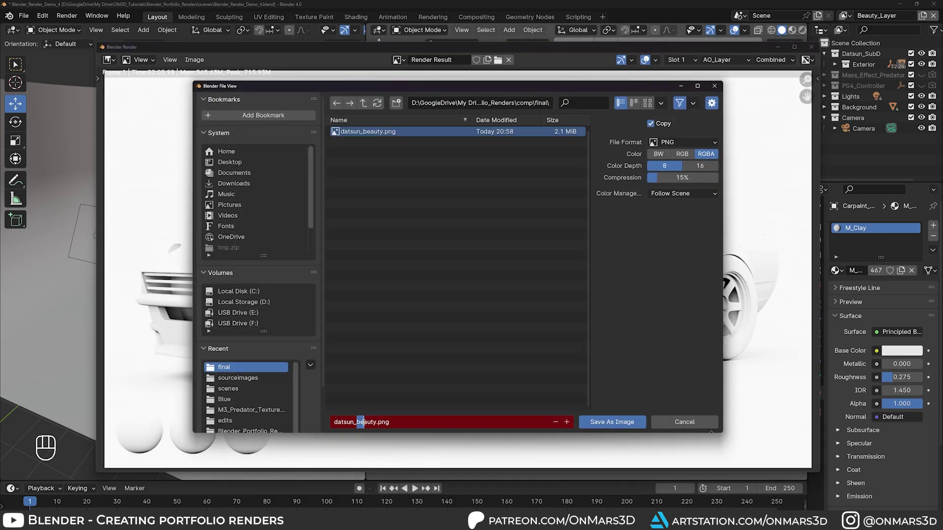
type("ao")
key("Return")
- Save the Wire_Layer render as datsun_wire.png next to the other two images
key("shift+alt+s")
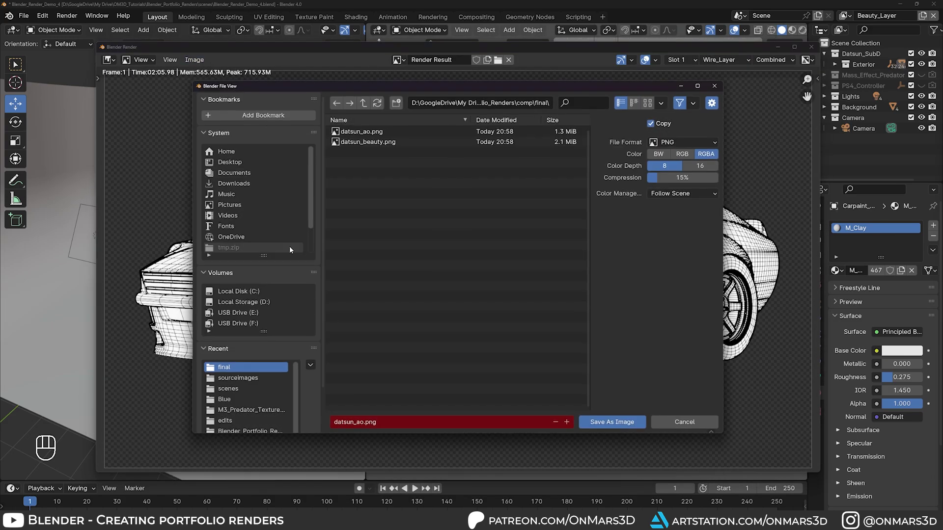
left_click(361, 422)
key("BackSpace")
key("BackSpace")
type("w")
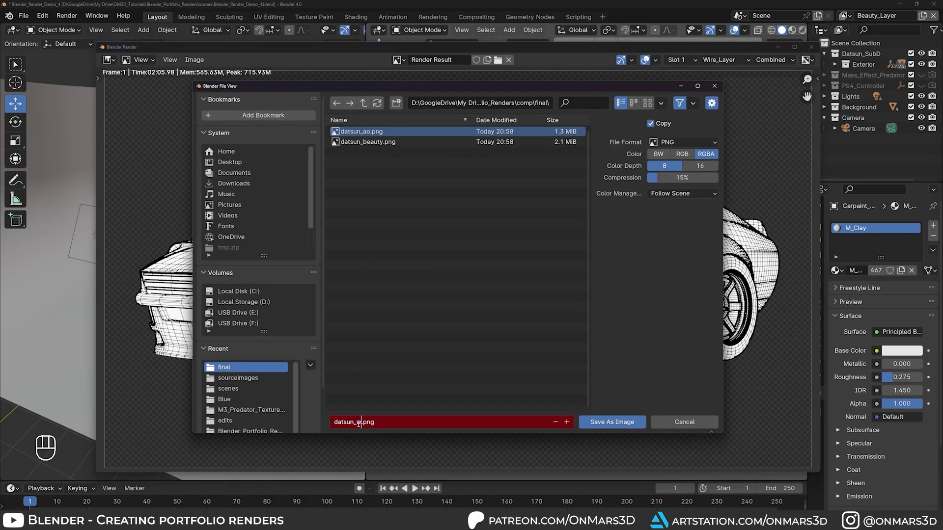
key("Return")
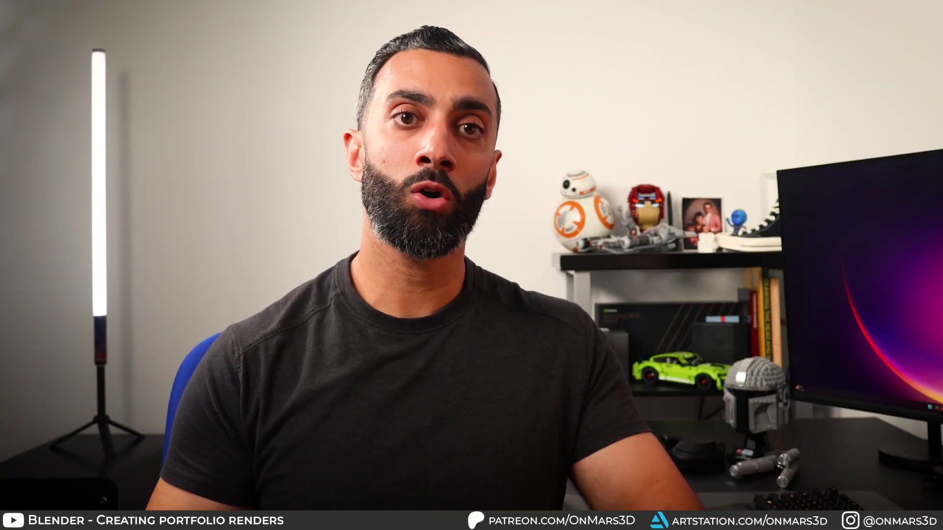
- Switch to Photoshop and place the datsun_beauty, datsun_wire and datsun_ao images as layers in the blank document
left_click_drag(614, 298, 462, 126)
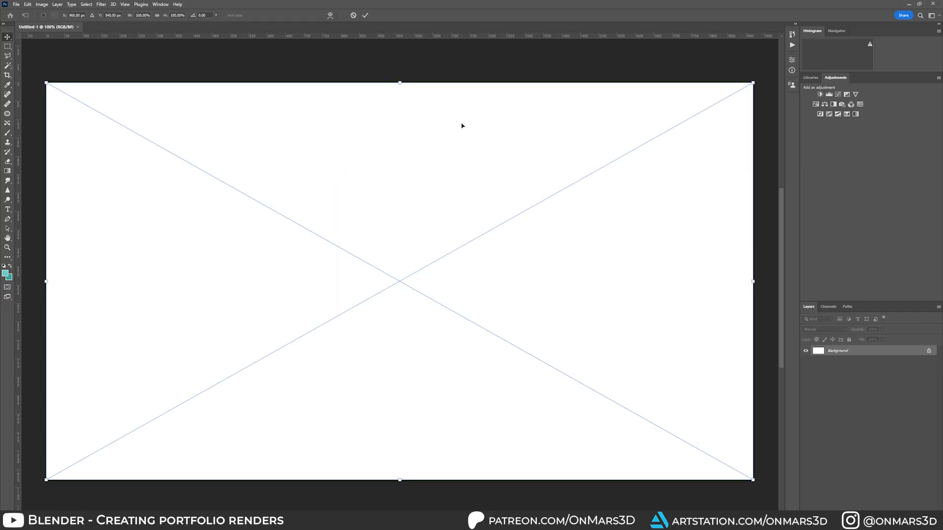
key("Return")
key("Return")
key("Return")
- Set the blend mode of the datsun_ao and datsun_wire layers to Multiply
left_click_drag(839, 349, 839, 349)
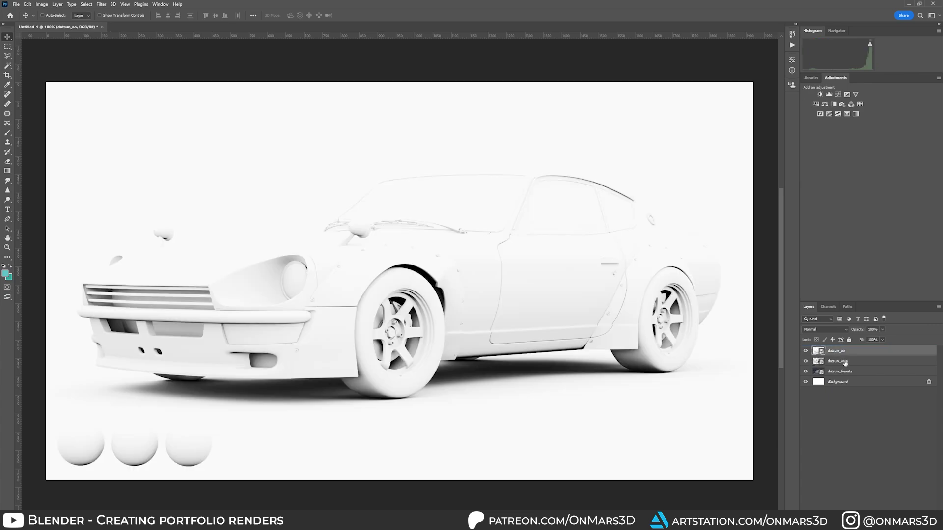
left_click(844, 362, "shift")
left_click(826, 329)
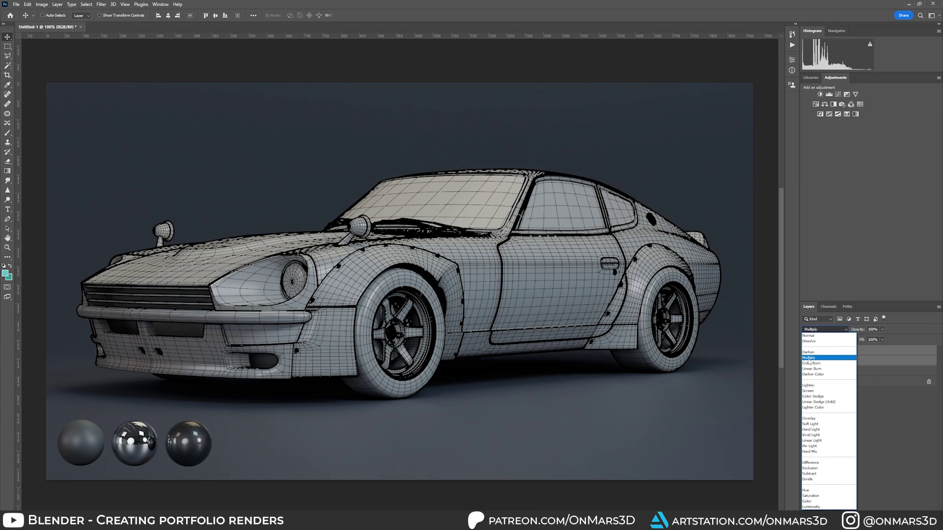
left_click(836, 360)
- Hide the datsun_wire layer and toggle the datsun_ao layer's visibility to compare its shading effect
left_click(847, 362)
left_click(806, 361)
left_click(806, 351)
left_click(806, 351)
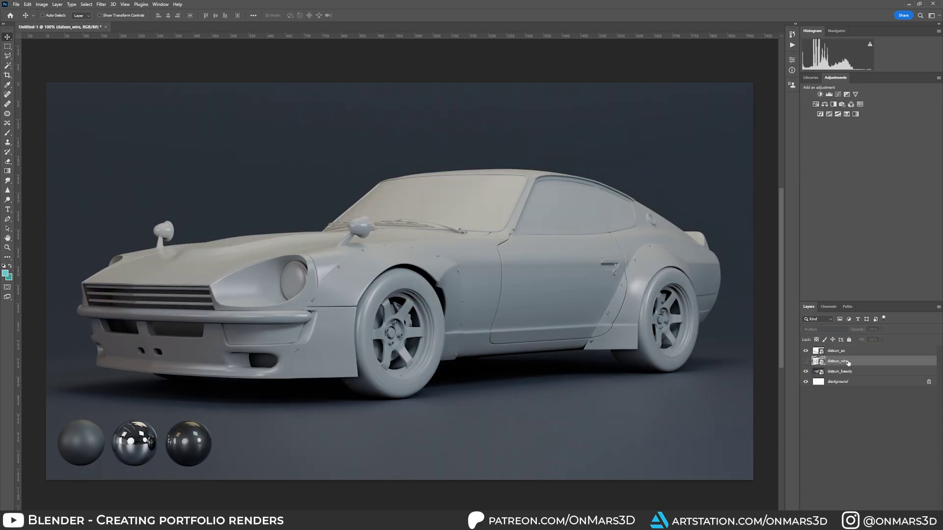
- Move the datsun_wire layer above datsun_ao and make it visible
left_click(845, 352)
left_click_drag(871, 341, 838, 356)
left_click(807, 361)
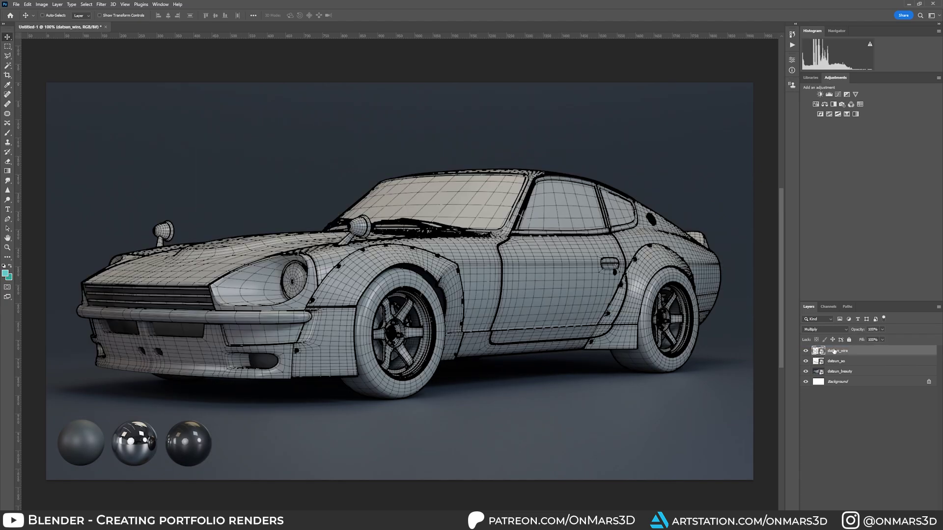
- Select the front part of the car with a diagonal polygonal lasso and add it as datsun_wire's layer mask
left_click(613, 65)
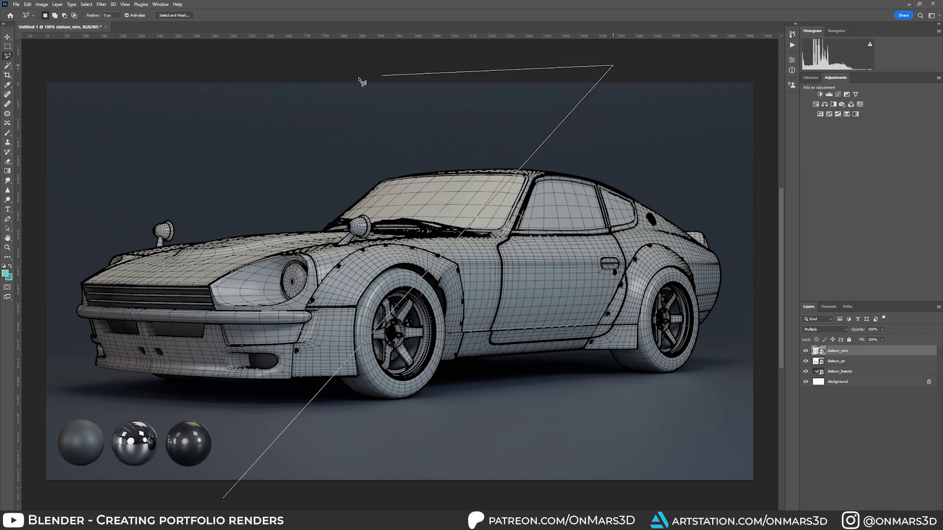
left_click(49, 72)
double_click(226, 507)
left_click(876, 504)
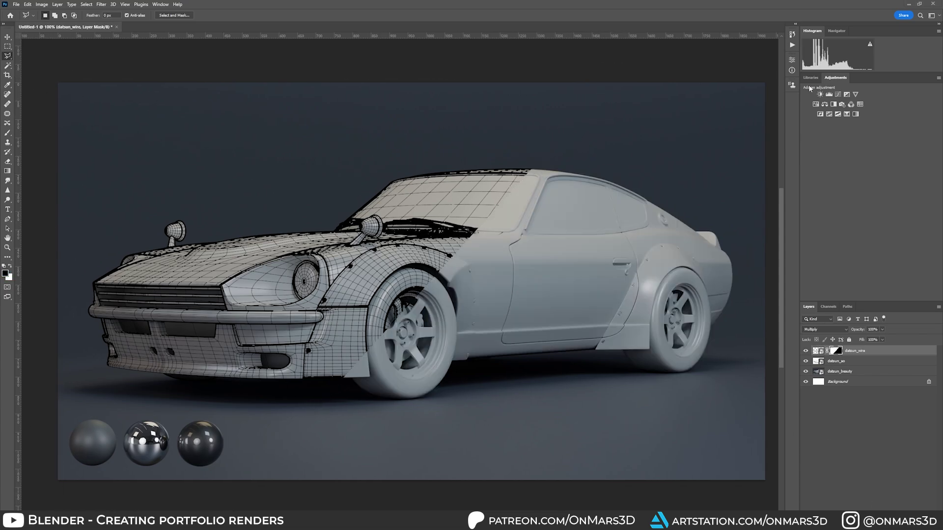
- Feather the datsun_wire layer mask by about 89 px and invert it
left_click(791, 59)
left_click_drag(733, 130, 747, 130)
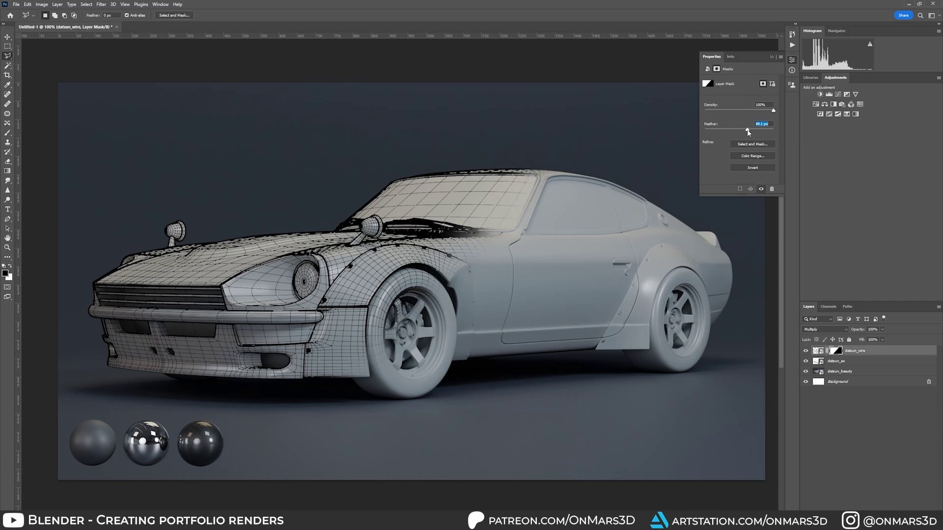
left_click(756, 168)
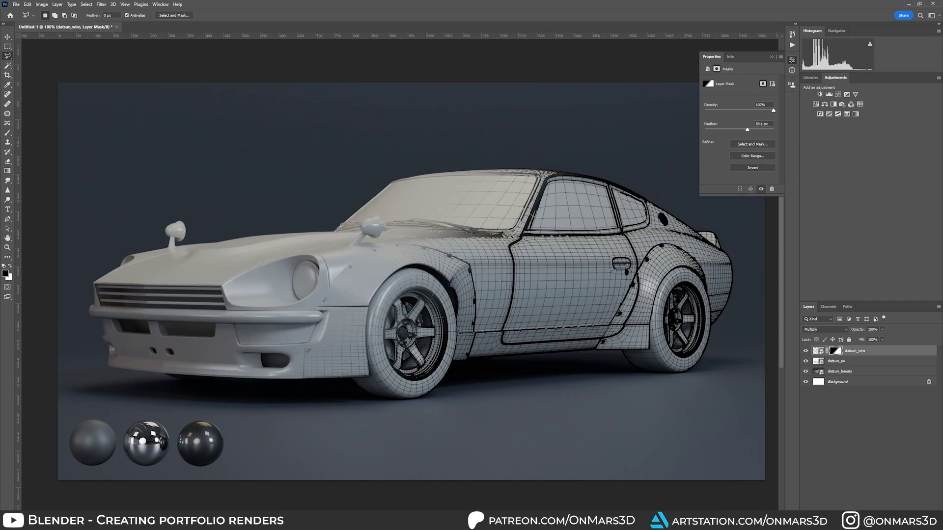
- Group the three render layers and add a Curves adjustment above them, shaped as a gentle S-curve for contrast
left_click(874, 372, "shift")
key("ctrl+g")
left_click(892, 505)
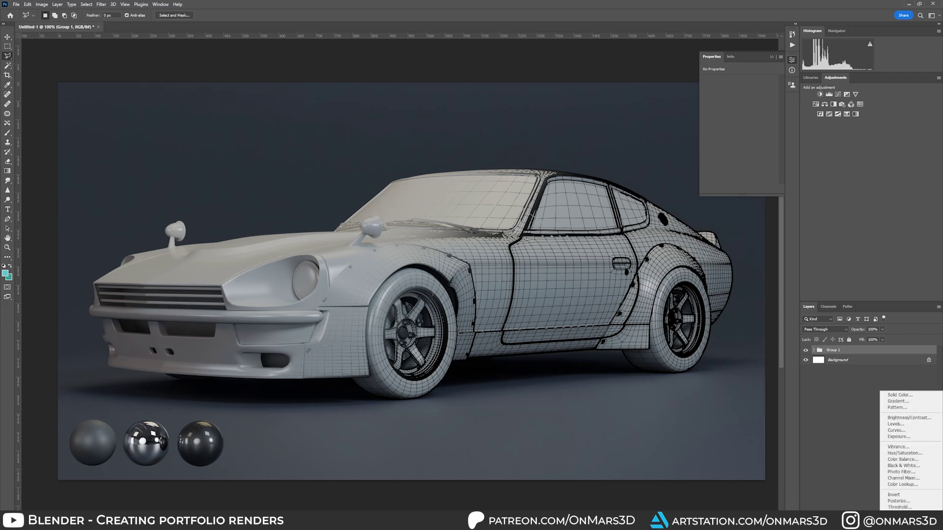
left_click(897, 430)
left_click_drag(764, 109, 764, 106)
left_click_drag(732, 140, 731, 143)
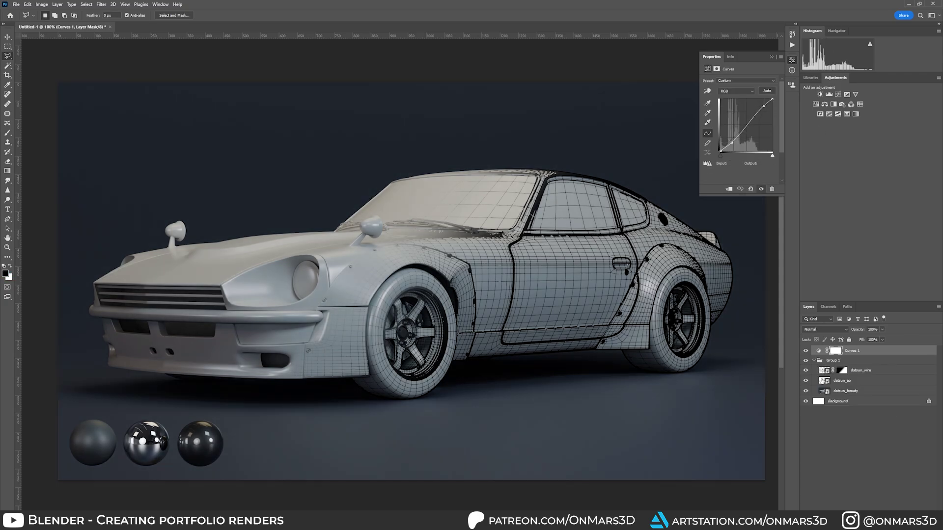
- Toggle the wire and ambient occlusion layers' visibility to compare the composite with and without them
left_click(805, 371)
left_click(805, 381)
left_click(806, 381)
left_click(805, 370)
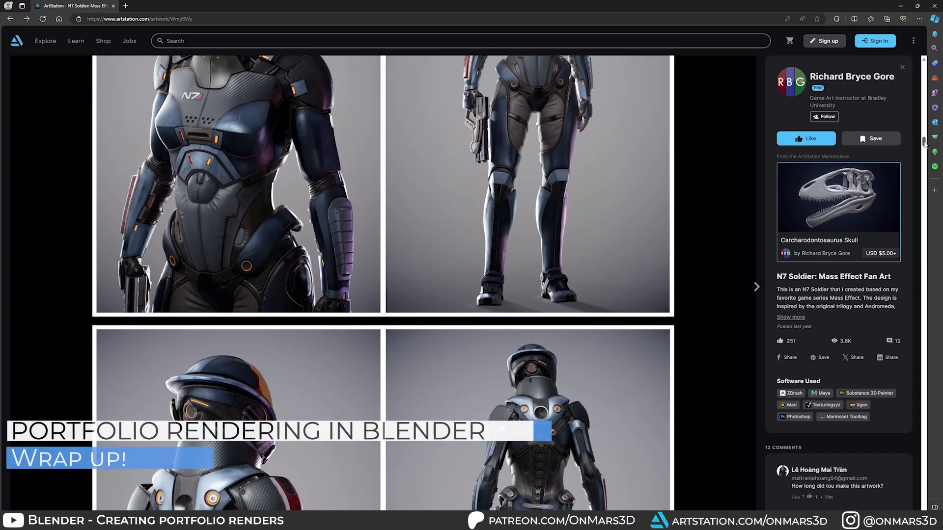
- Switch to the ArtStation page in the browser and look through the images of the N7 Soldier artwork
left_click_drag(924, 142, 925, 176)
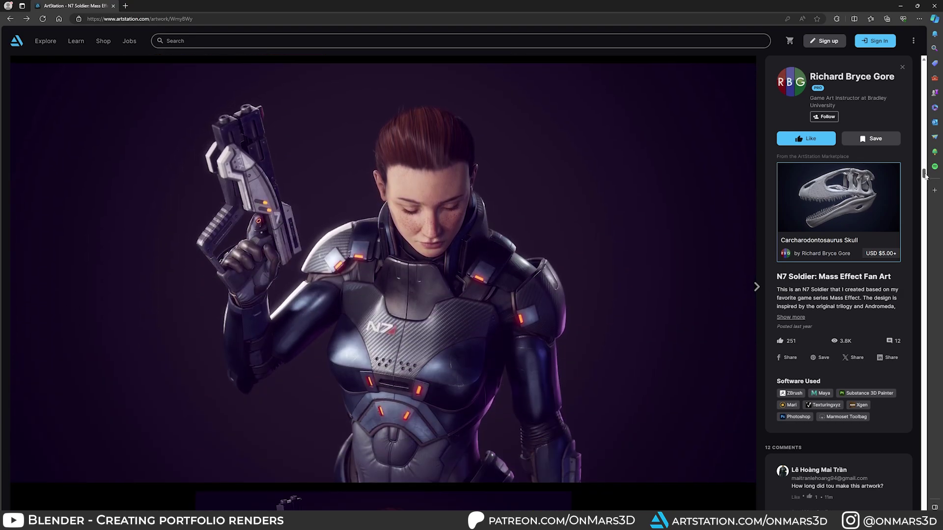